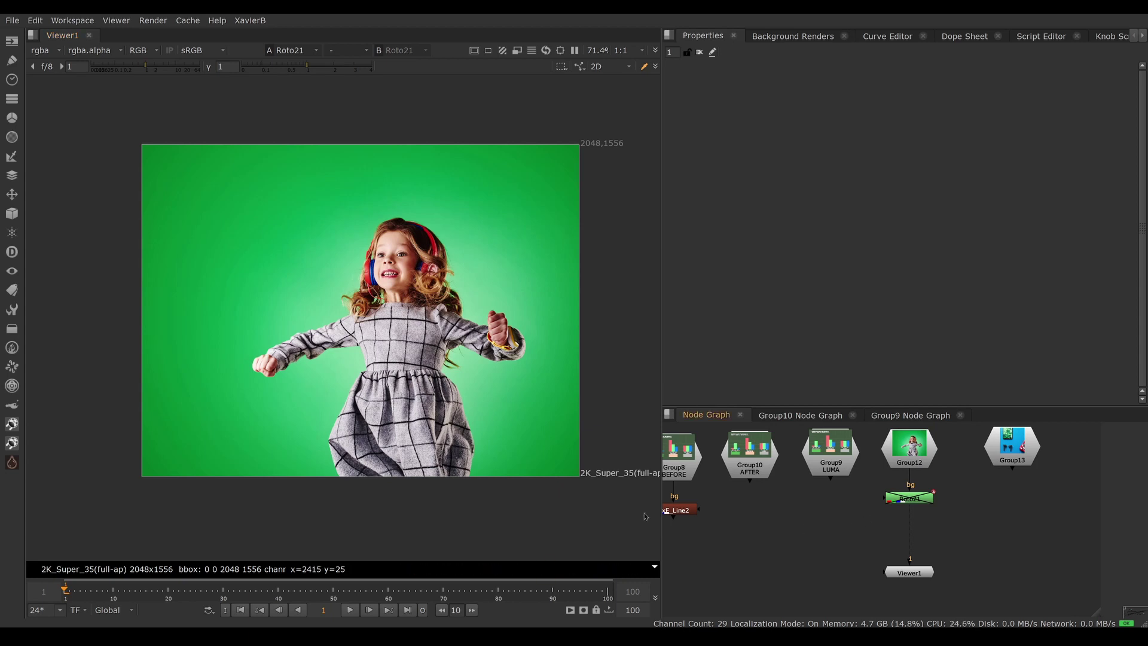
Add a PxF_KillSpill node and connect it between the disabled Roto node under Group12 and Viewer1
click(8, 464)
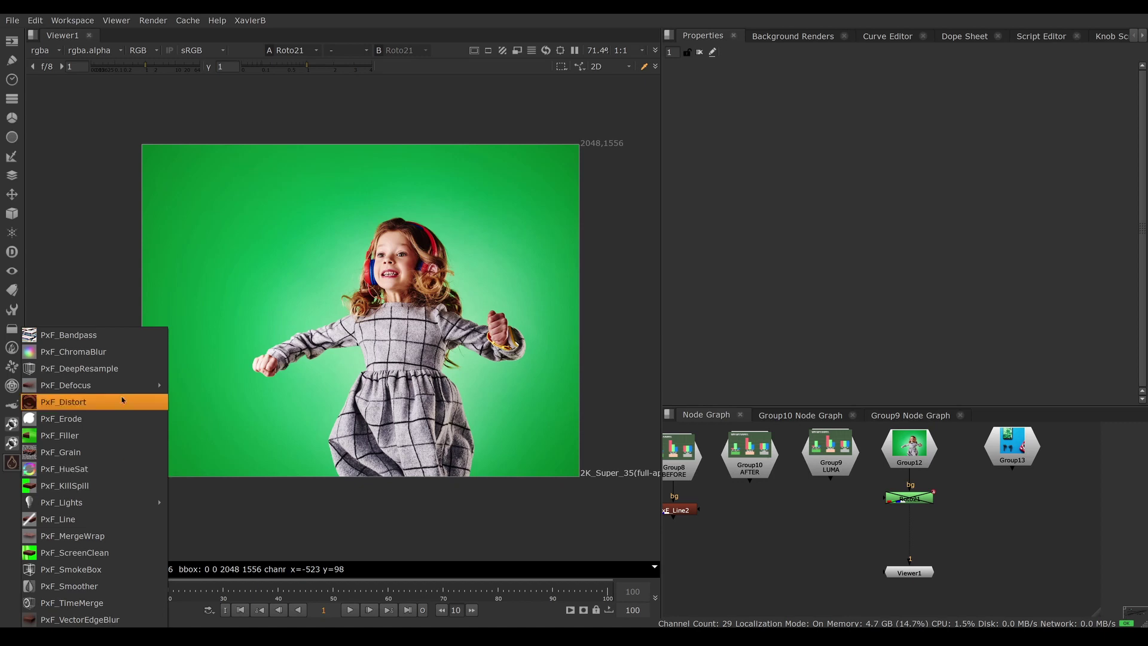
click(115, 486)
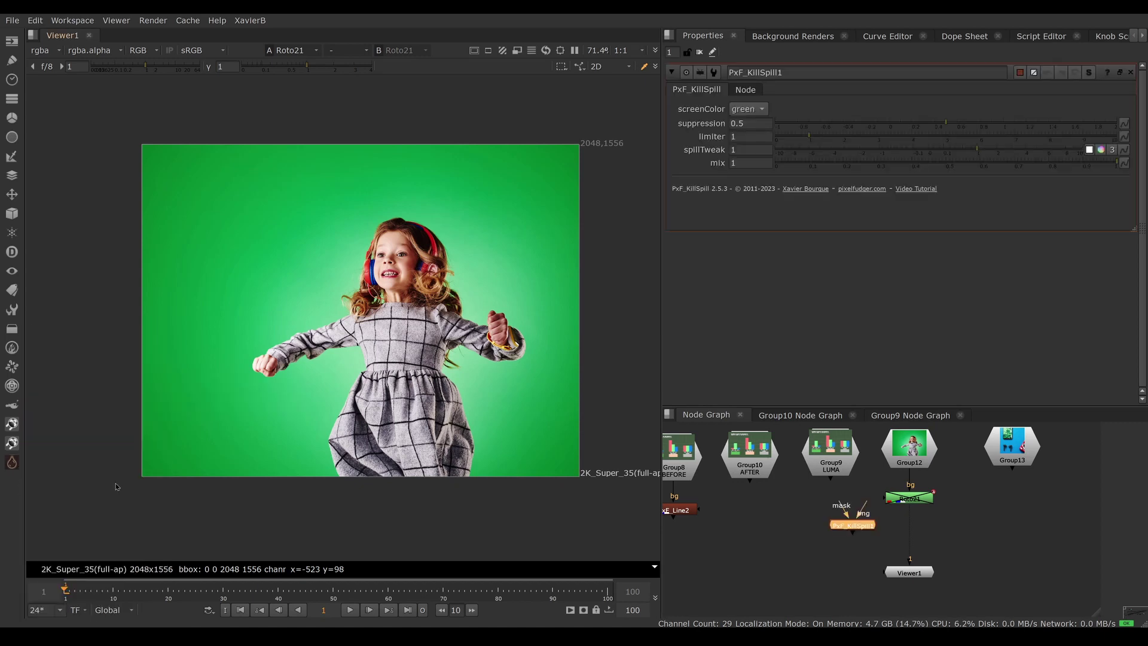
drag(879, 529, 908, 499)
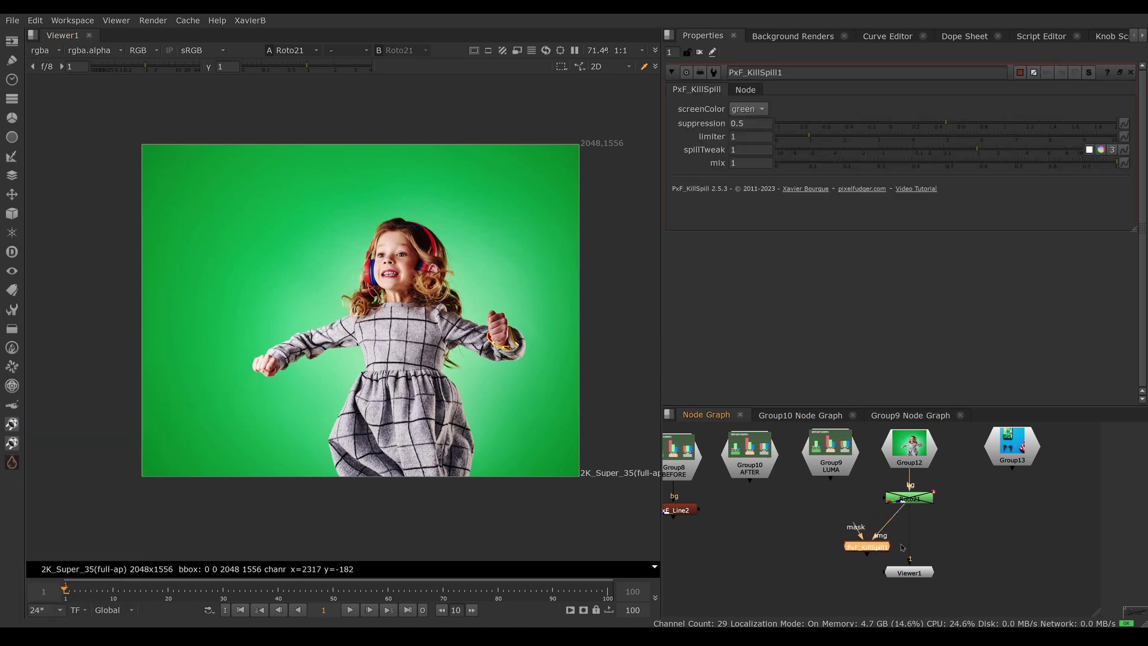
drag(869, 546, 903, 585)
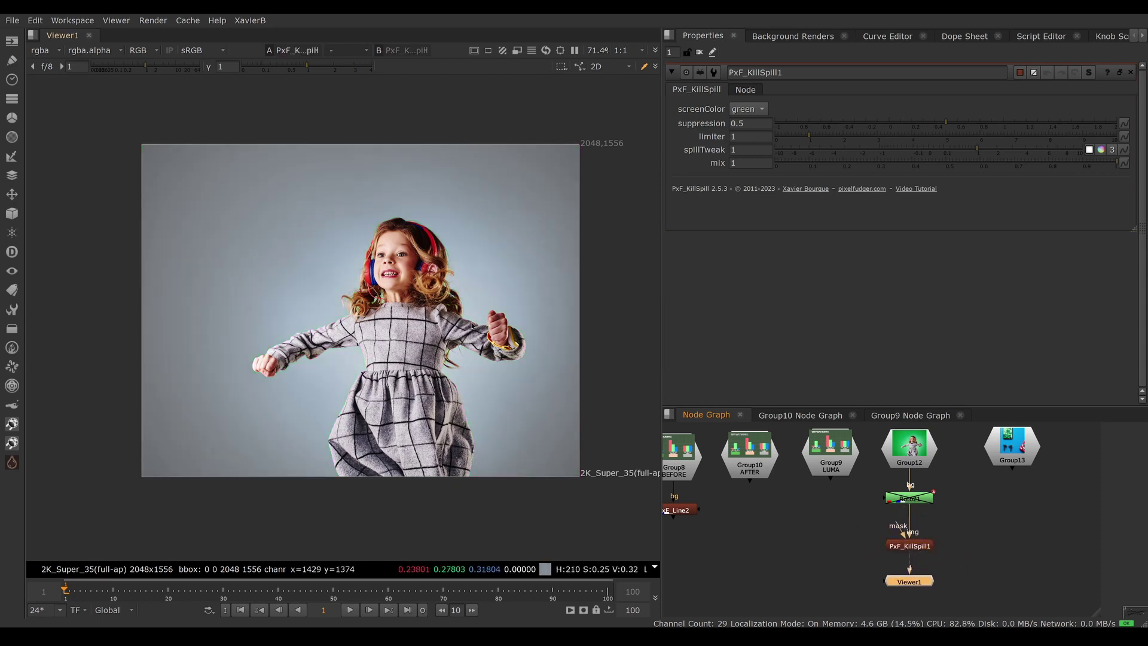
Toggle the PxF_KillSpill1 node off and on to compare the green-screen image with and without despill
click(916, 547)
key(d)
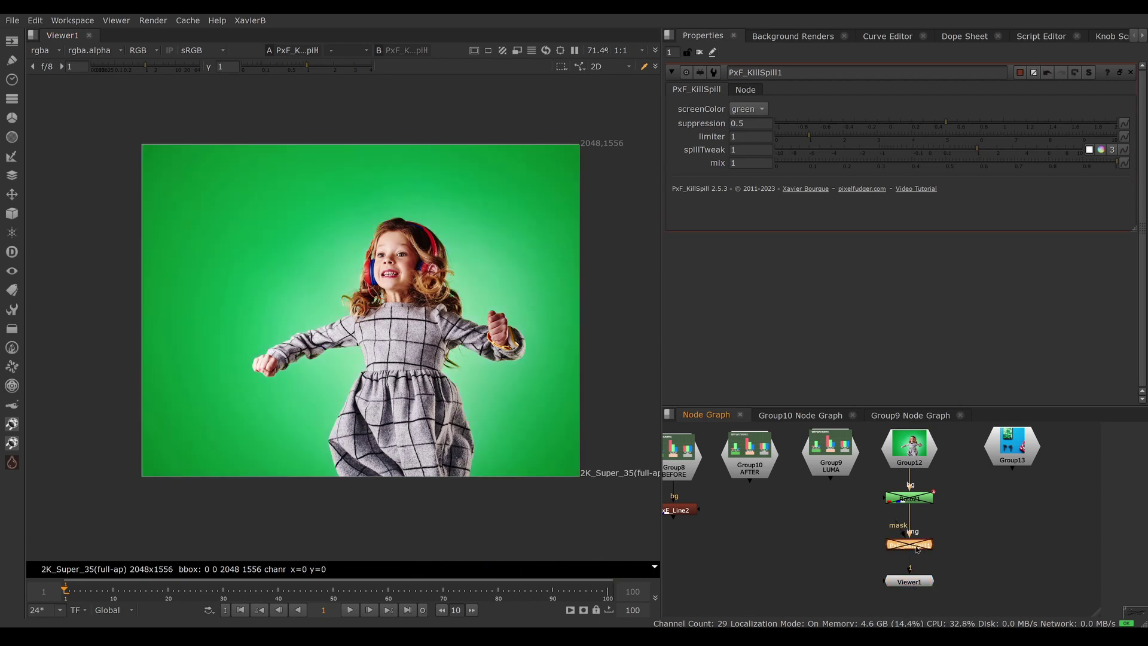
key(d)
key(d)
key(d)
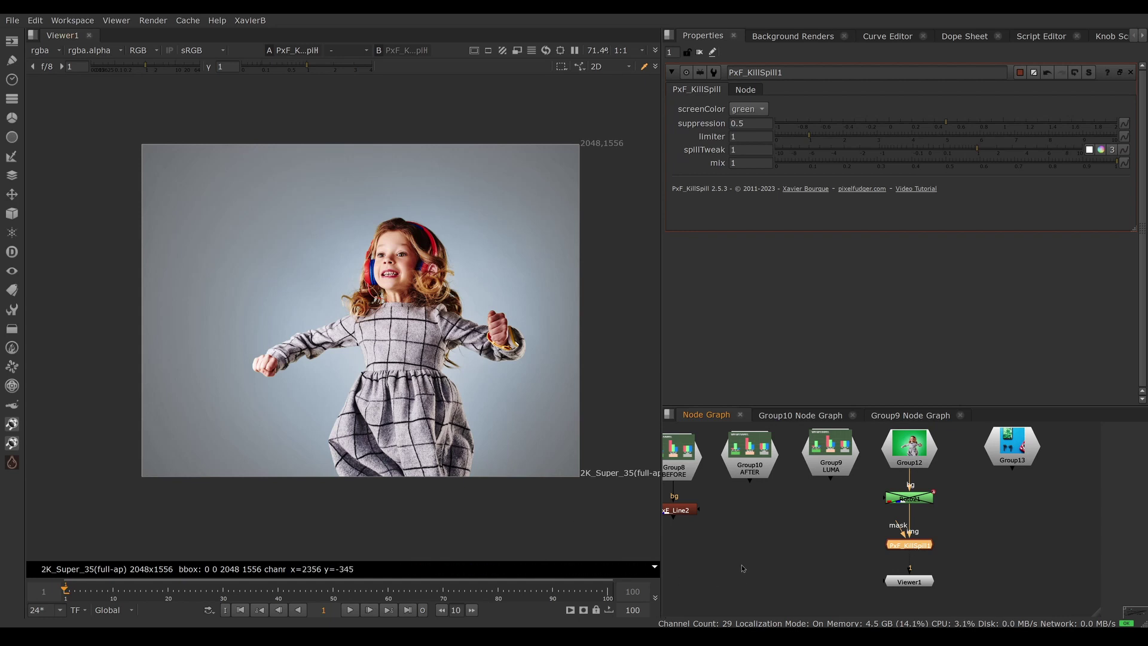
Display Group11 in the viewer and examine the RGB labels on the walking man and the green background
middle_drag(721, 537, 919, 554)
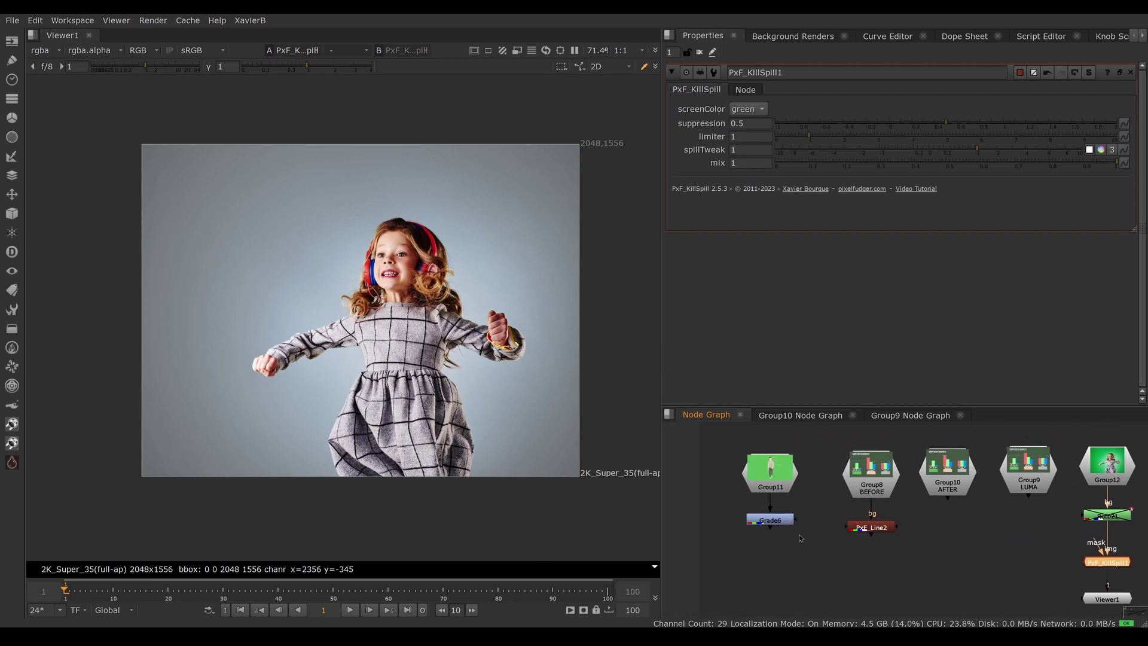
click(779, 521)
click(771, 470)
key(1)
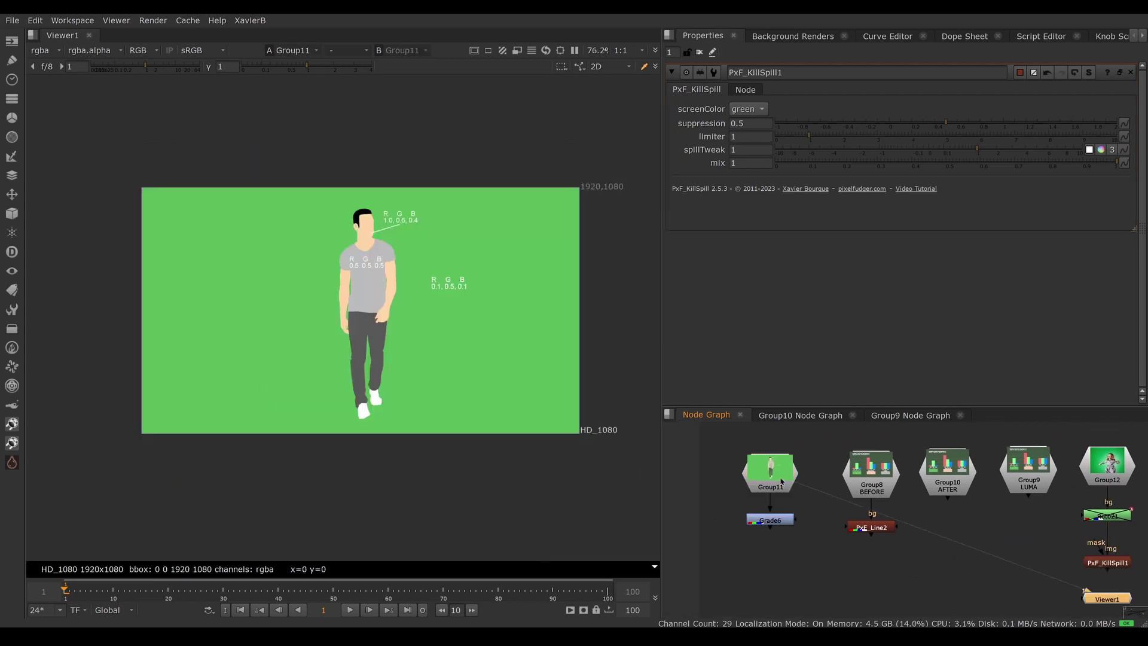
scroll(382, 270, up, 3)
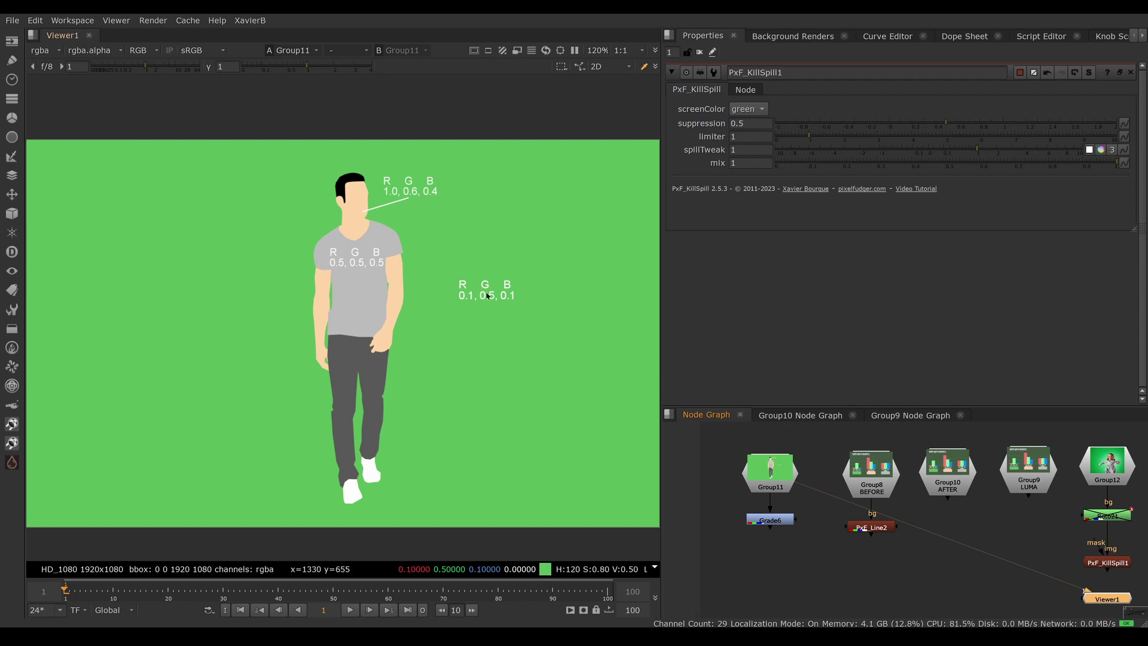
Display Grade6 in the viewer and open its properties to examine the green multiply value and its effect on the image
click(774, 525)
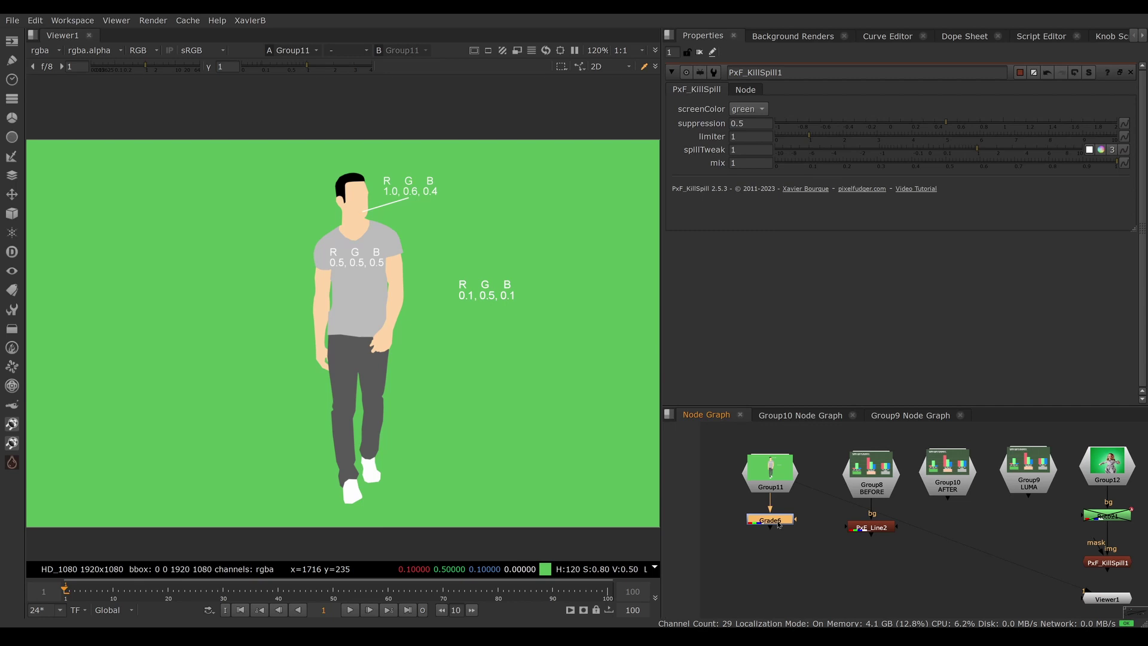
key(1)
double_click(778, 524)
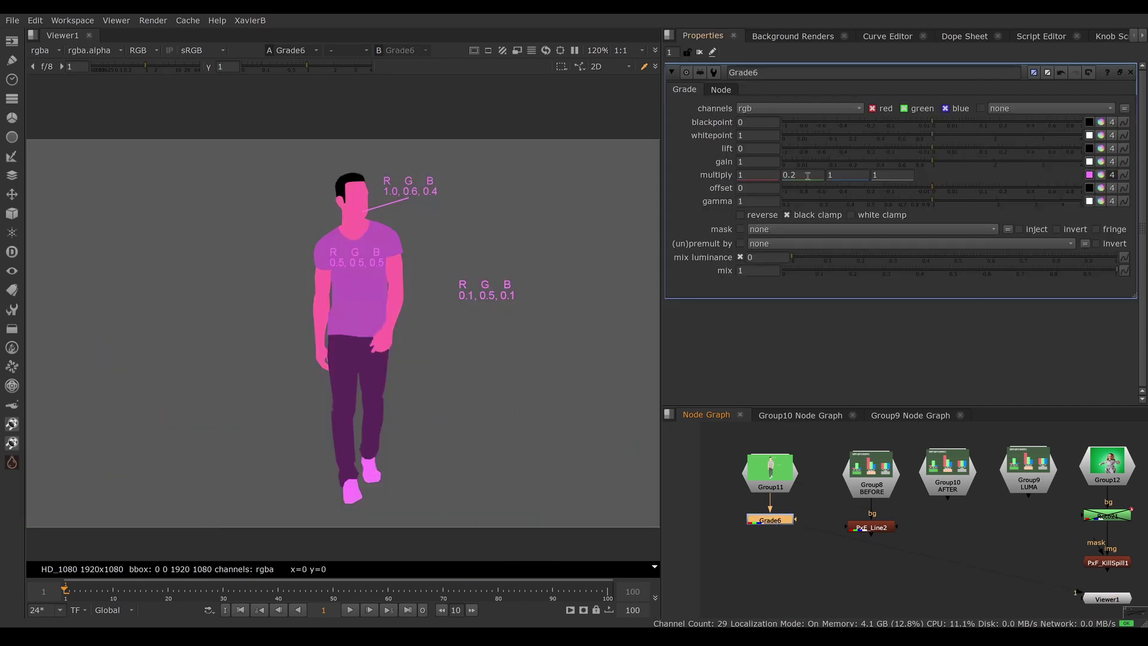
click(787, 175)
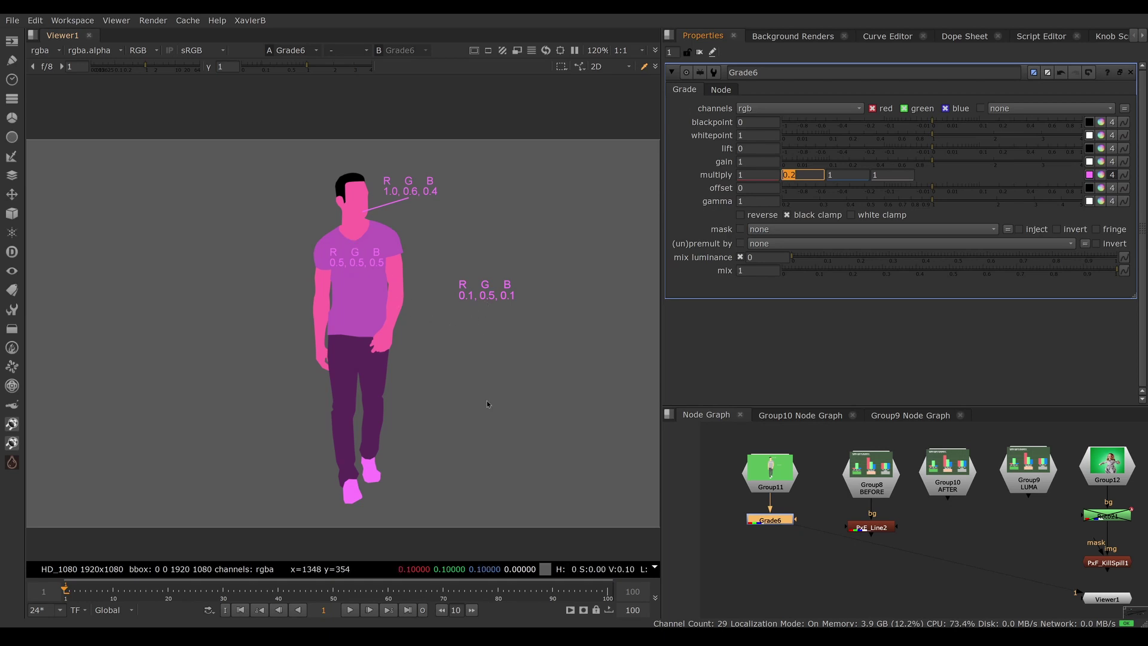
scroll(437, 445, down, 3)
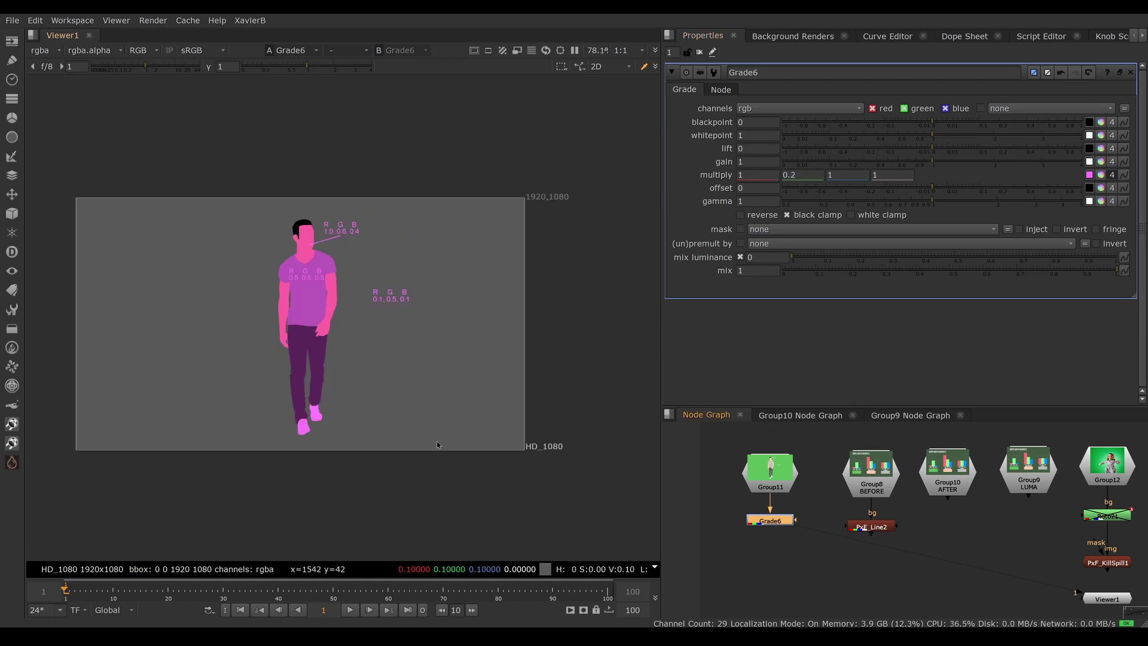
Display the PxF_Line2 node's chart in the viewer and open the node's properties
click(871, 526)
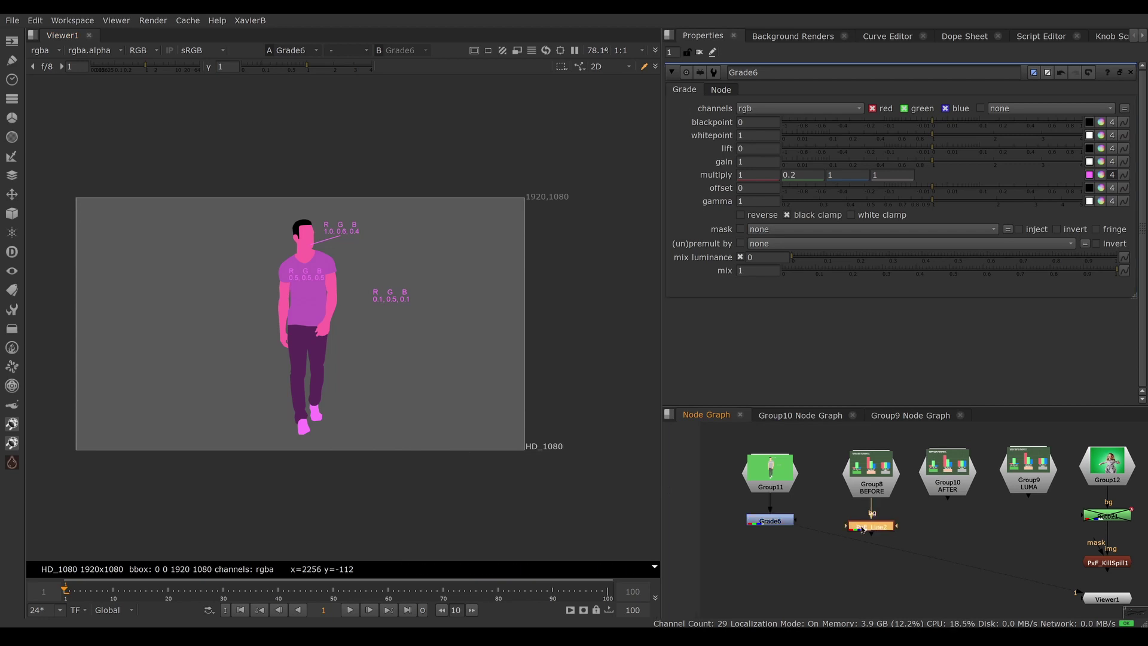
key(1)
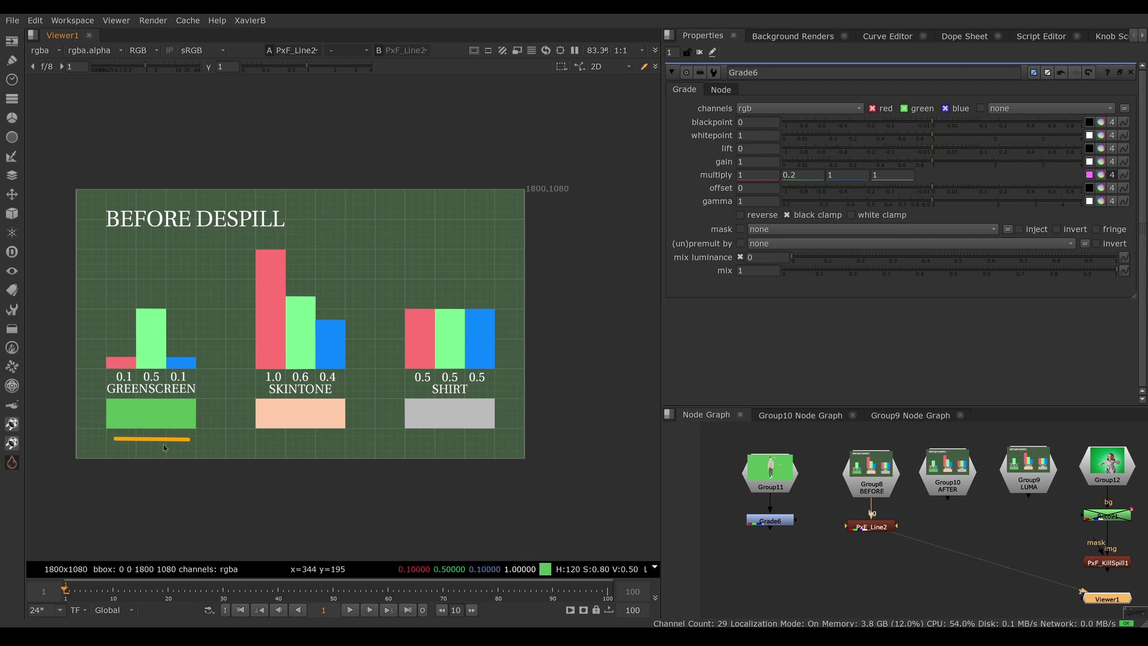
click(849, 526)
Select the orange stroke and move both its ends to the tops of the greenscreen chart's red and blue bars
scroll(521, 471, up, 5)
middle_drag(205, 407, 300, 456)
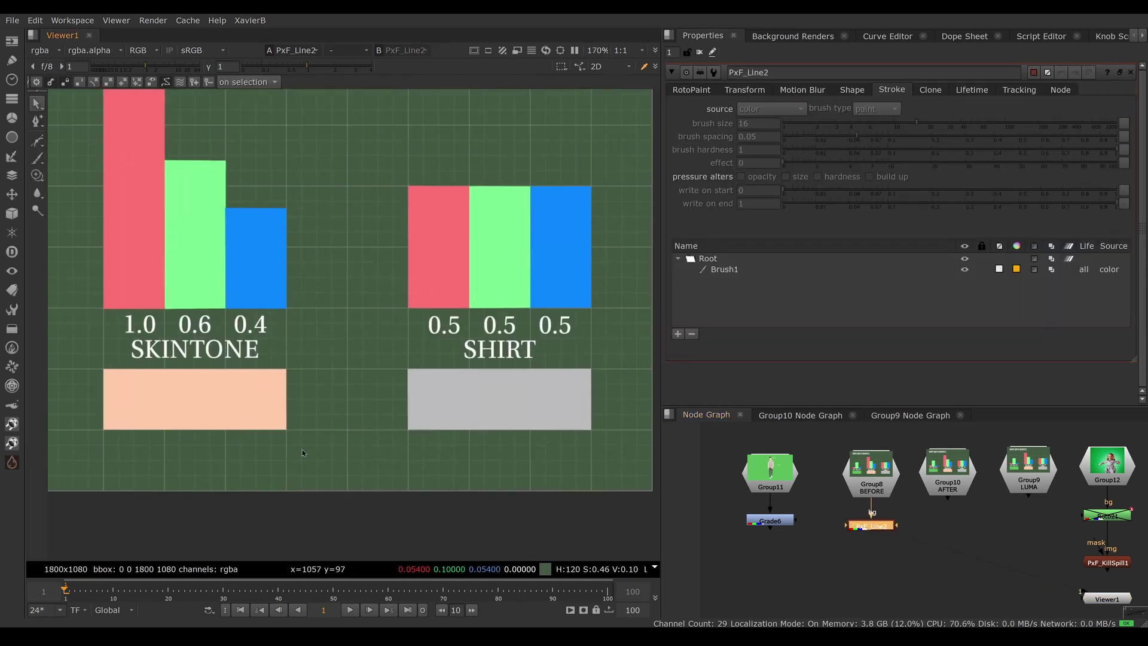
middle_drag(120, 419, 422, 456)
middle_drag(168, 484, 213, 497)
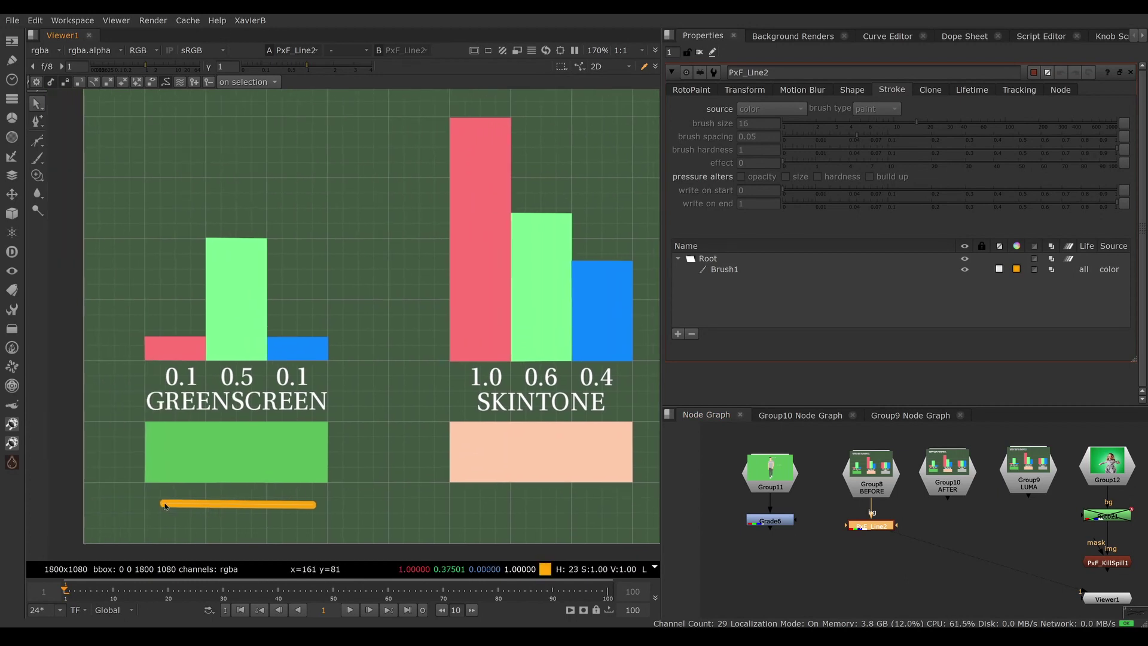
click(213, 501)
drag(173, 456, 164, 339)
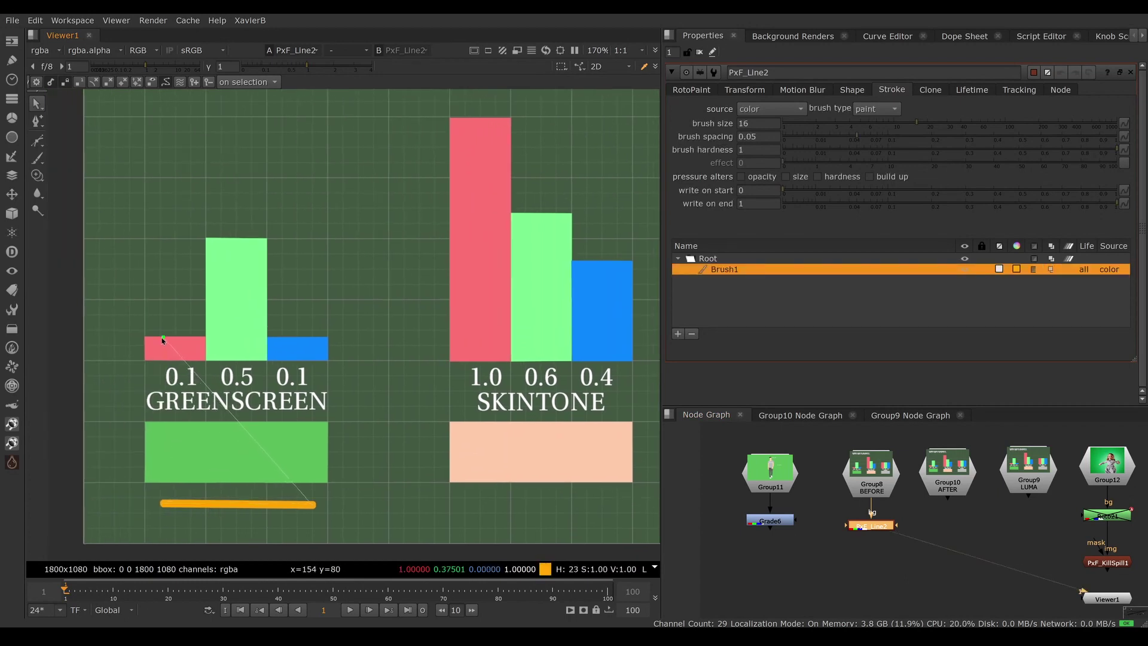
mouse_move(312, 509)
mouse_down()
mouse_move(312, 358)
mouse_move(323, 338)
mouse_up()
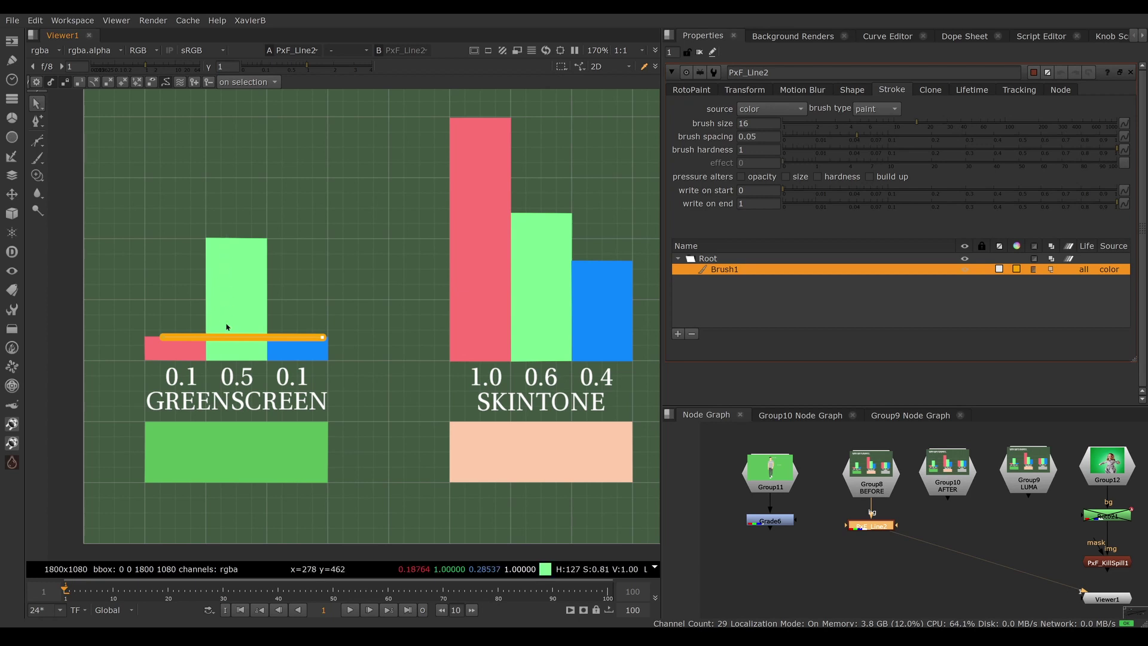
Span the orange stroke across the tops of the shirt bars, then from the skintone red bar's top to its blue bar's top
scroll(410, 457, down, 4)
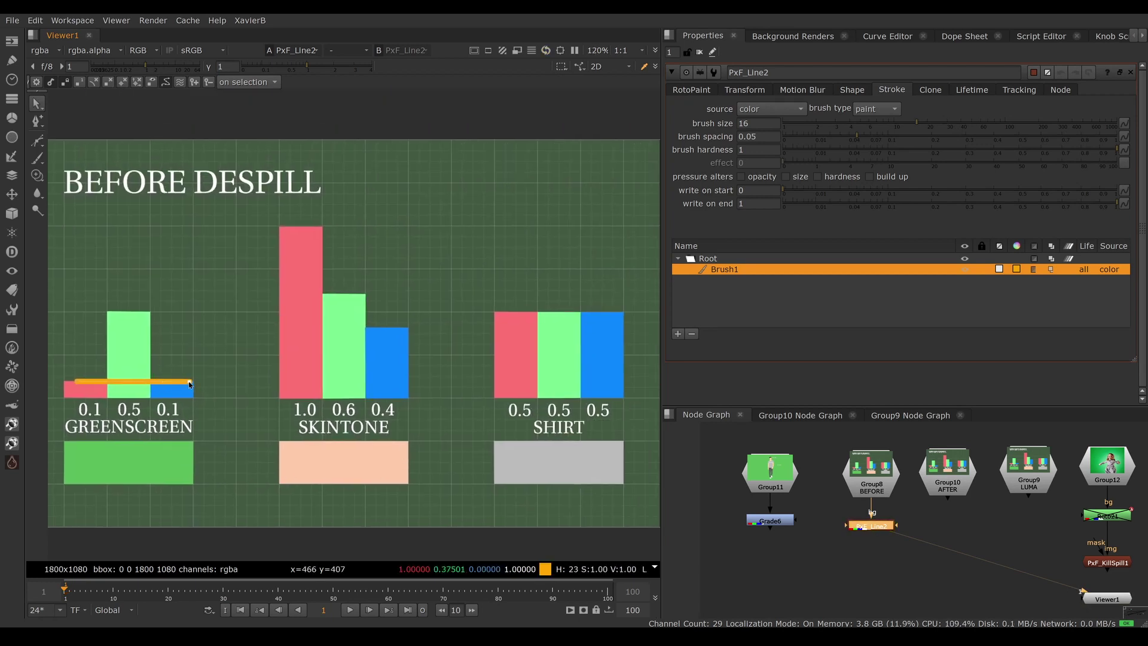
drag(190, 385, 624, 314)
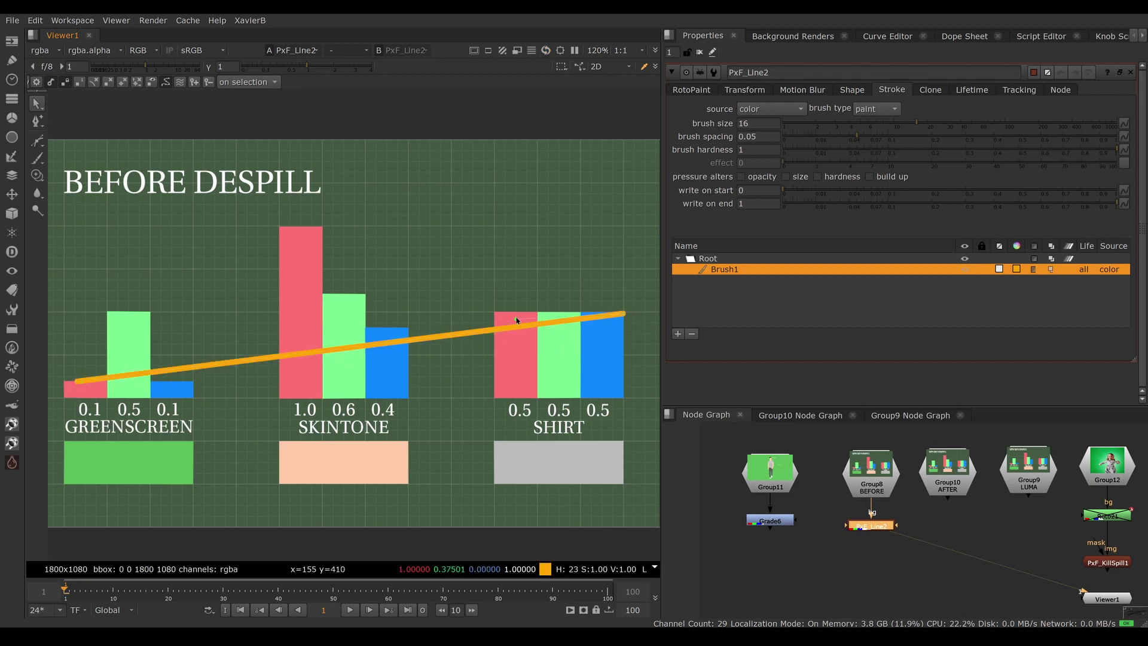
drag(493, 335, 512, 312)
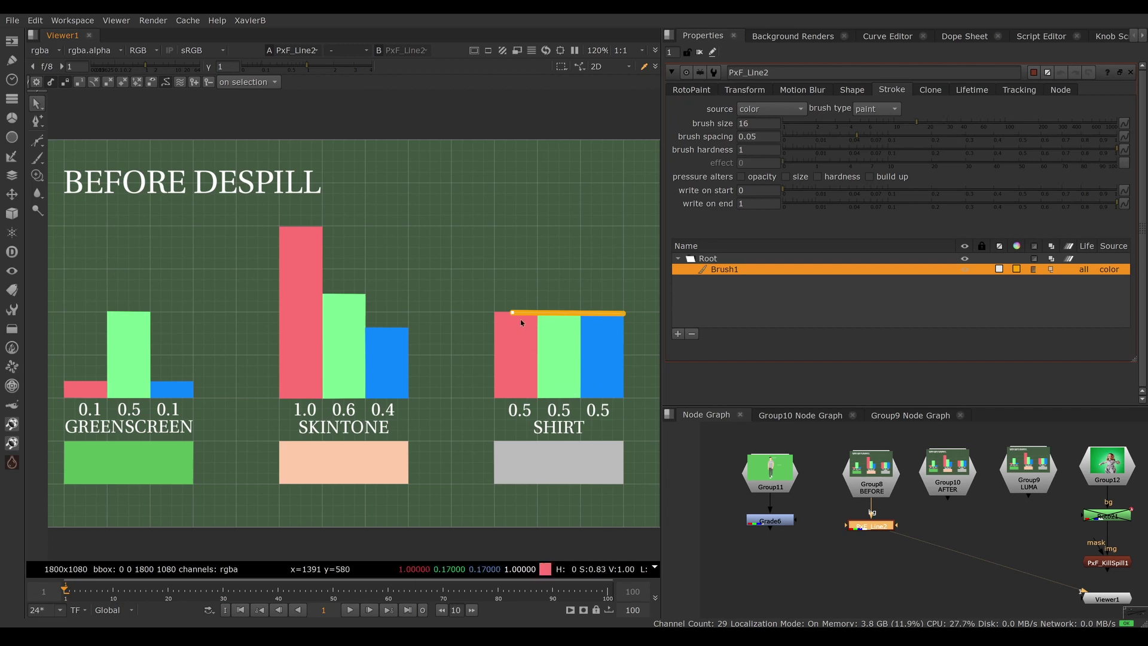
drag(512, 312, 319, 228)
drag(625, 316, 410, 330)
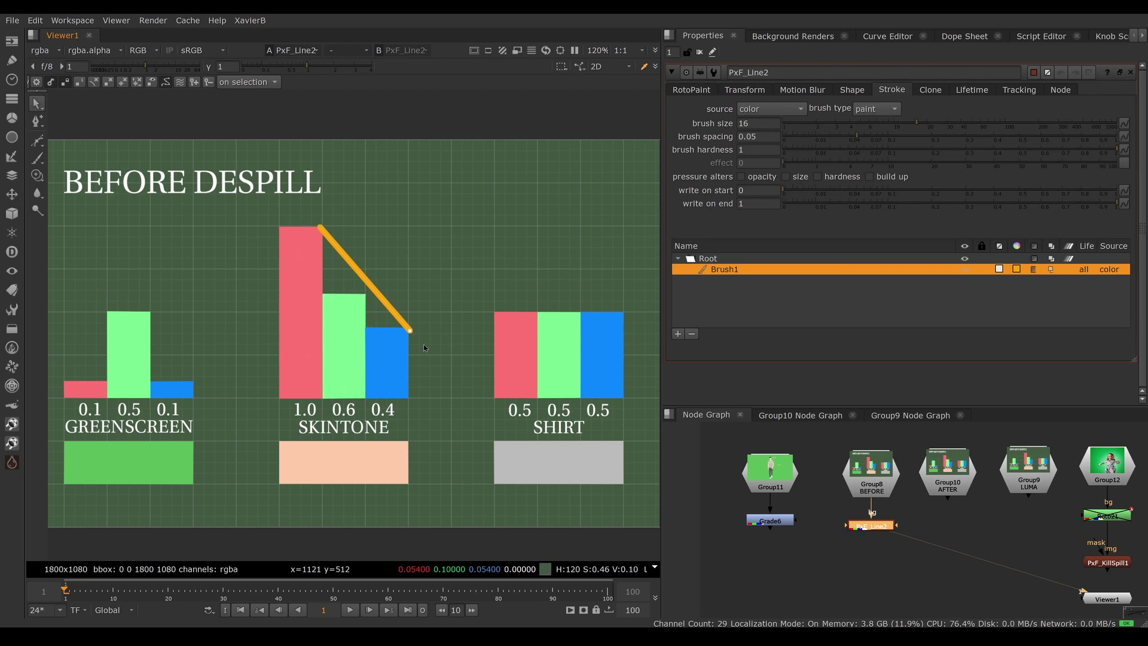
Open the PxF_KillSpill1 properties and examine the suppression and limiter settings
double_click(1107, 563)
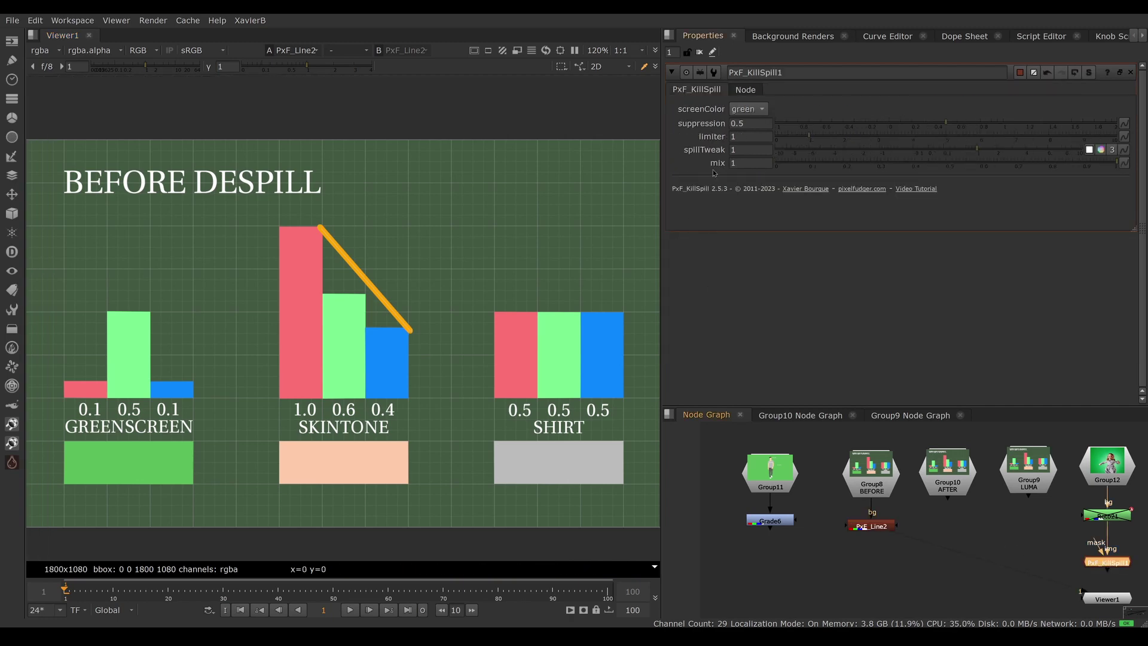
click(745, 135)
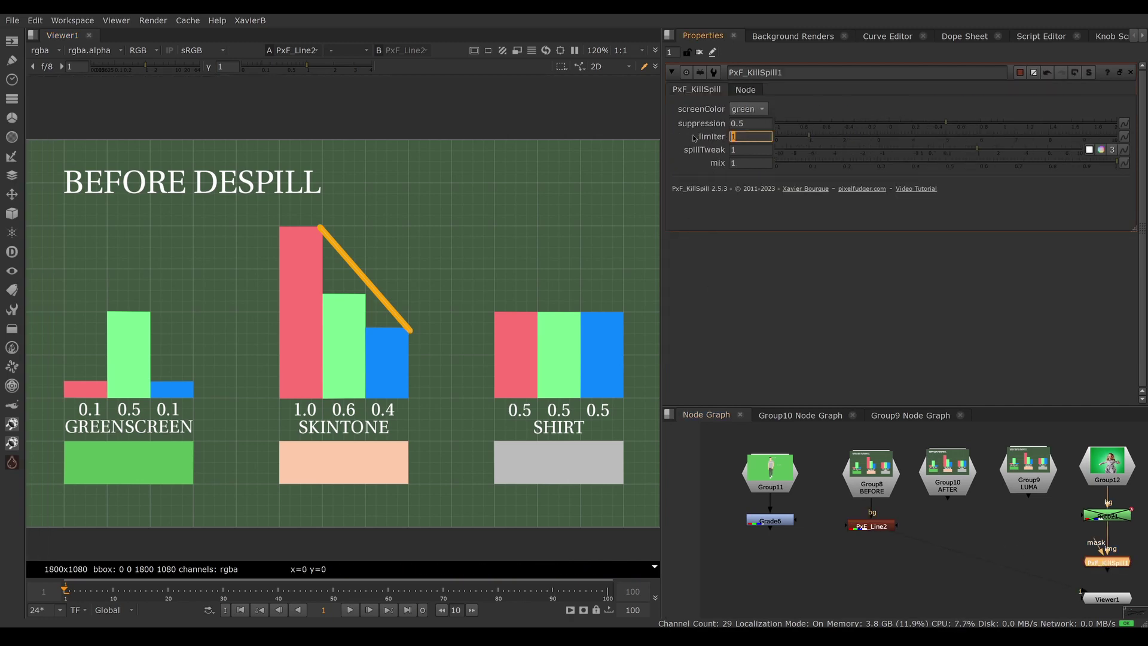
click(754, 122)
key(Tab)
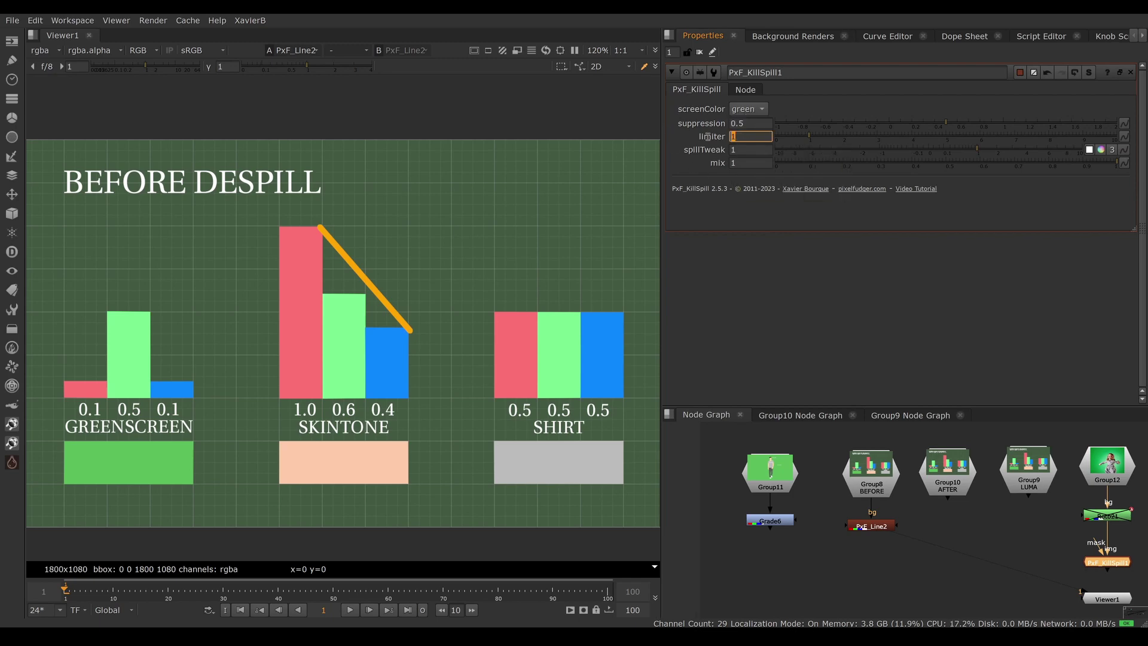
Reopen PxF_Line2, select the whole orange stroke, shift it above the skintone bars and move it back onto the red and blue bar tops
click(874, 529)
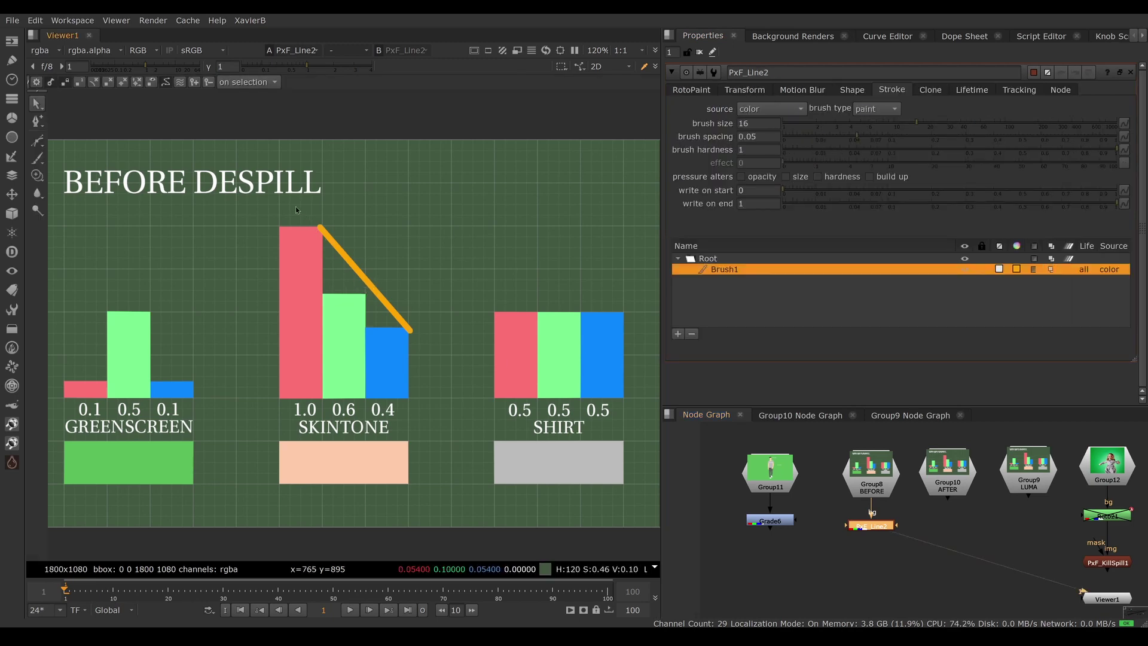
drag(296, 209, 436, 359)
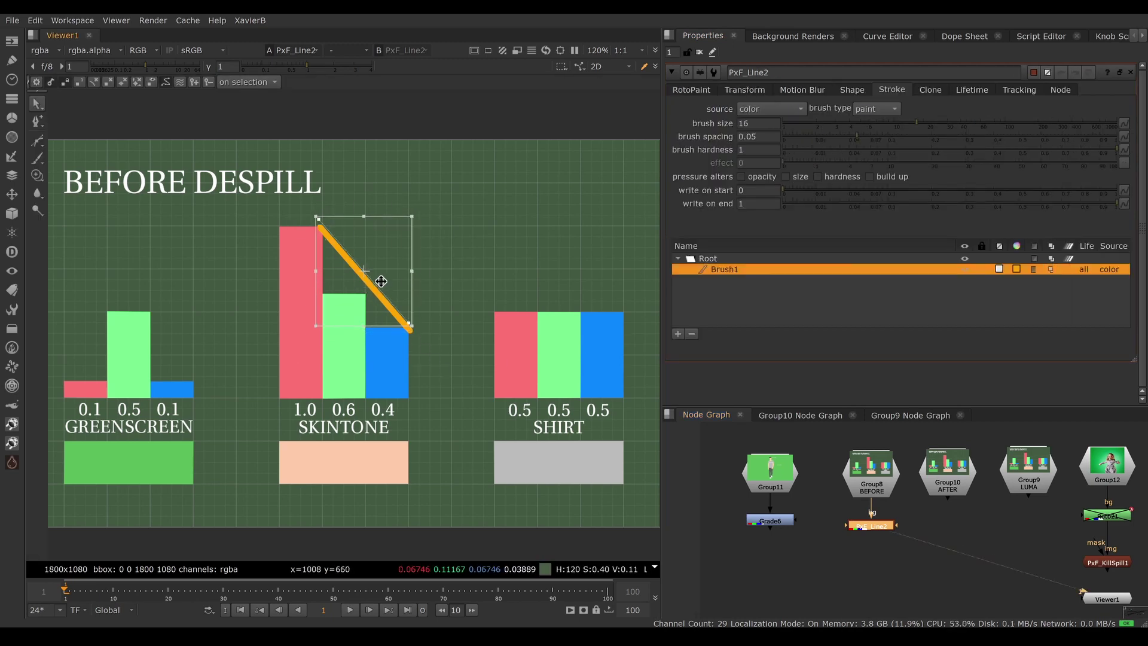
drag(381, 258, 380, 247)
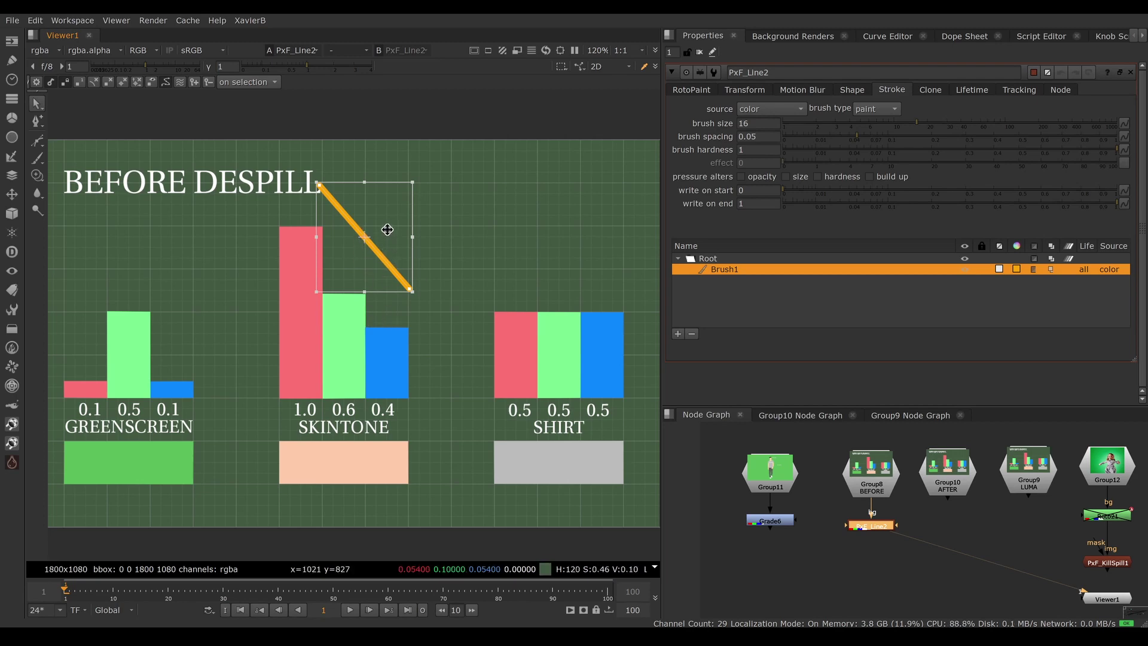
mouse_move(386, 231)
mouse_down()
mouse_move(376, 306)
mouse_move(398, 288)
mouse_up()
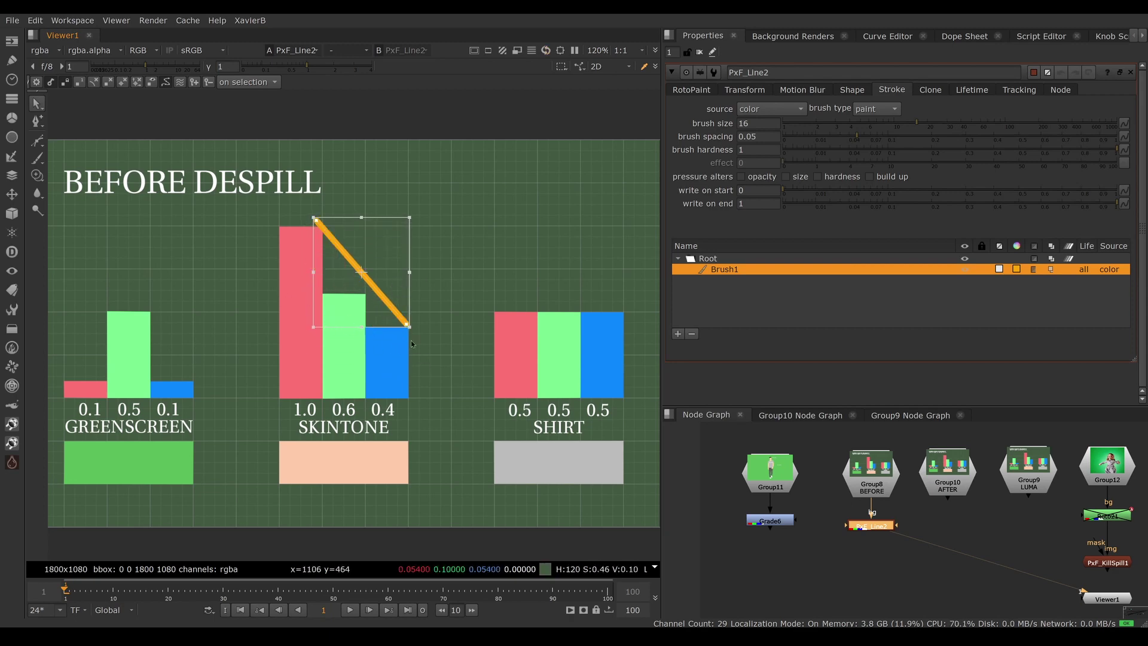
drag(391, 283, 392, 288)
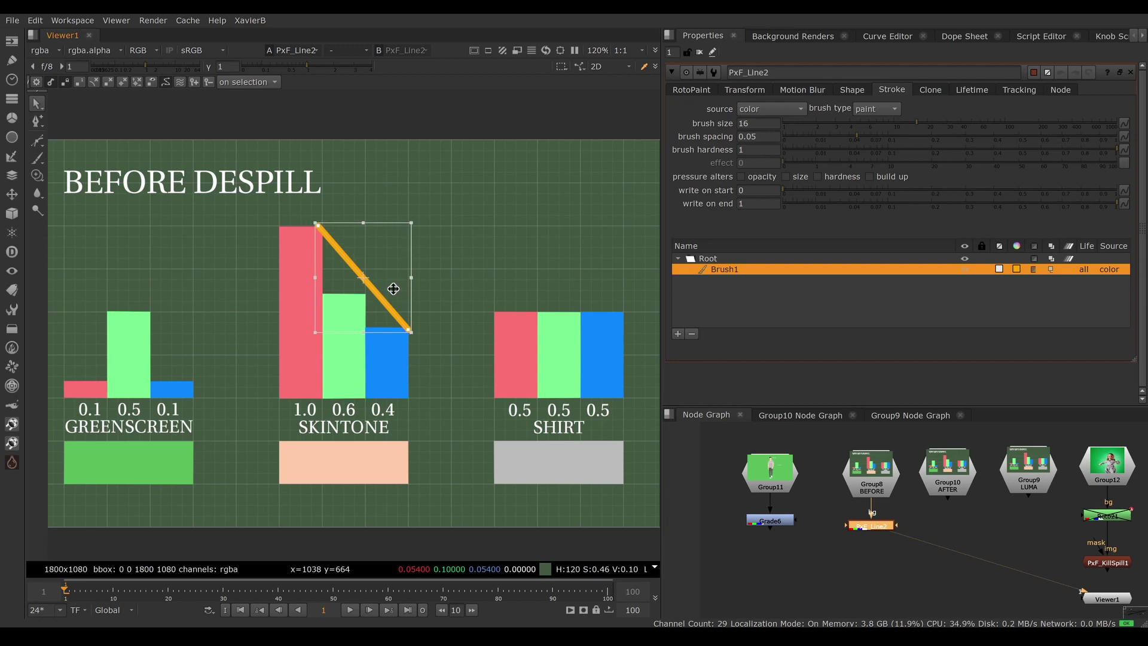
click(429, 367)
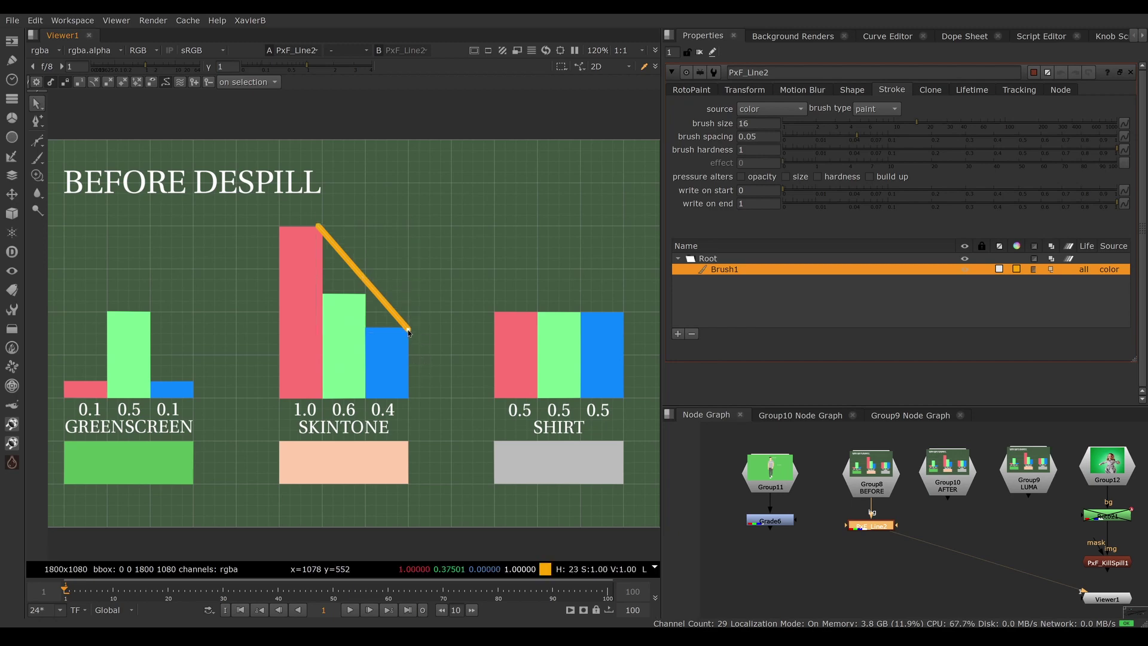
Level the orange stroke at the skintone red bar's height, then level it at the blue bar's height
drag(409, 332, 413, 225)
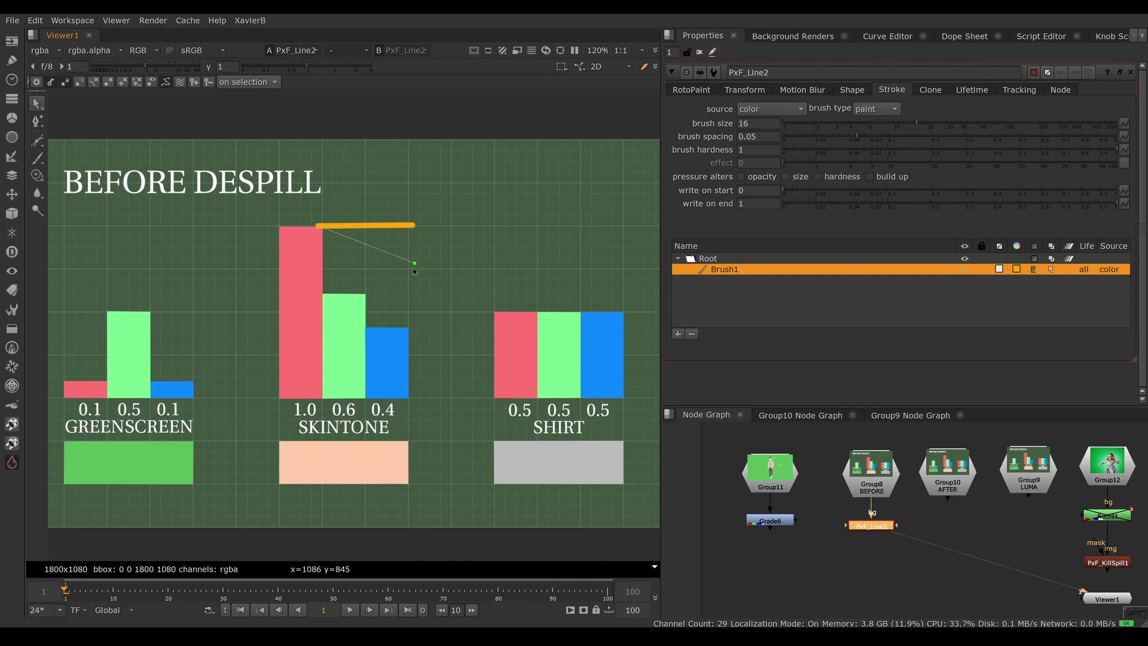
drag(415, 226, 407, 328)
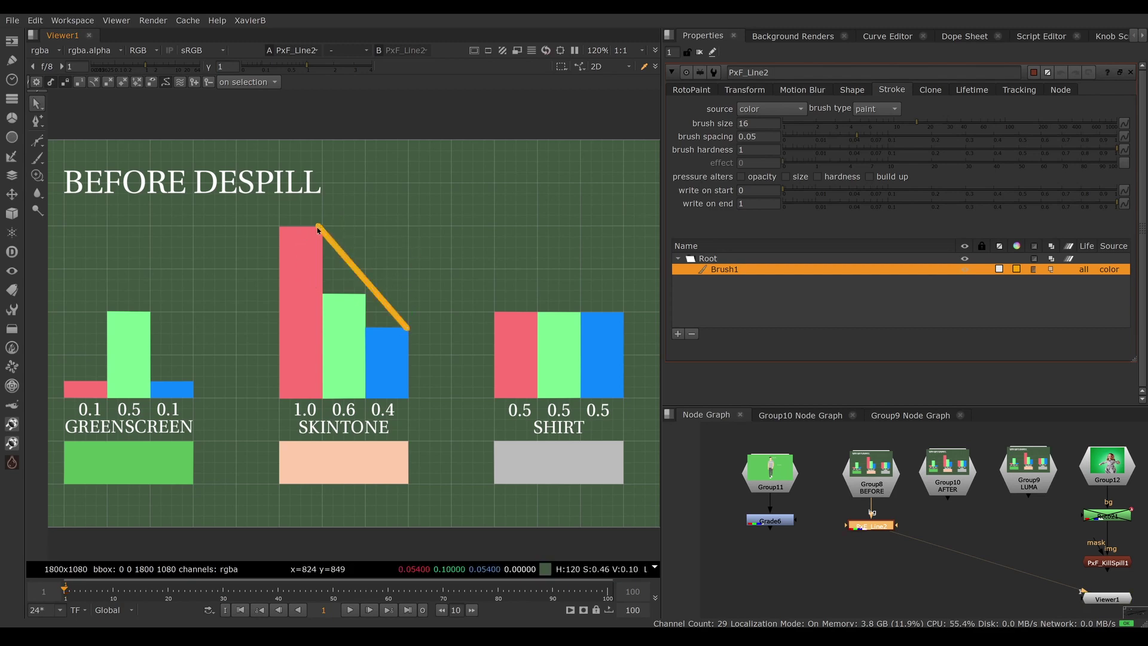
drag(316, 233, 314, 329)
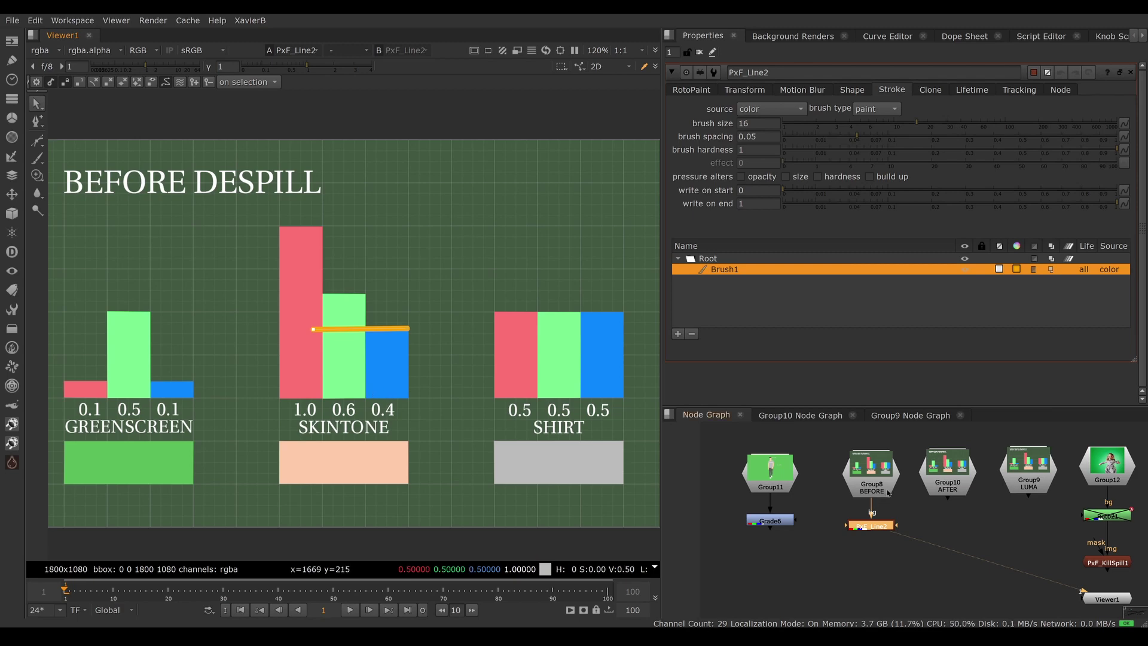
Alternate the viewer between the BEFORE (Group8) and AFTER (Group10) charts to compare the greenscreen bars before and after despill
key(Up)
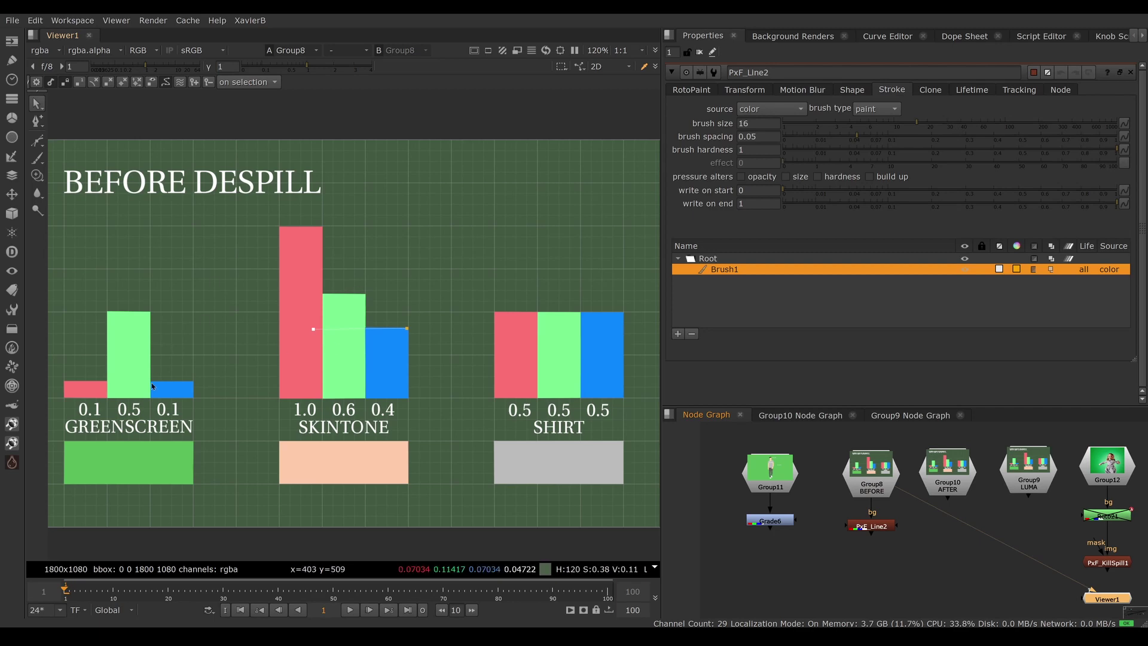
click(947, 478)
key(1)
double_click(947, 481)
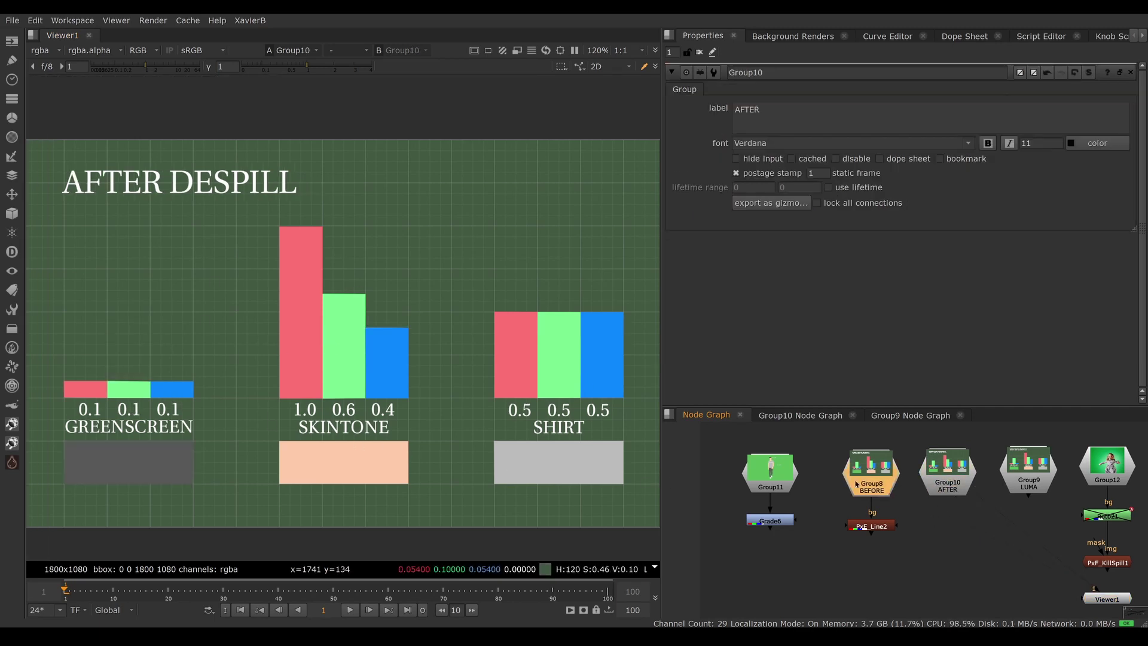
key(Up)
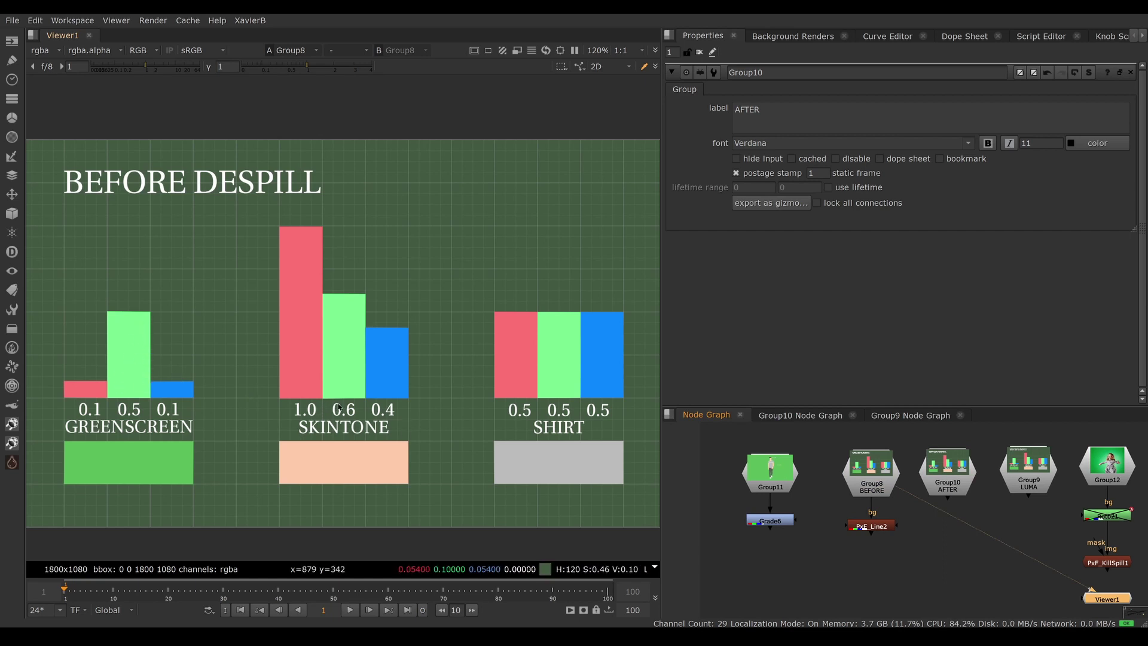
click(963, 487)
key(1)
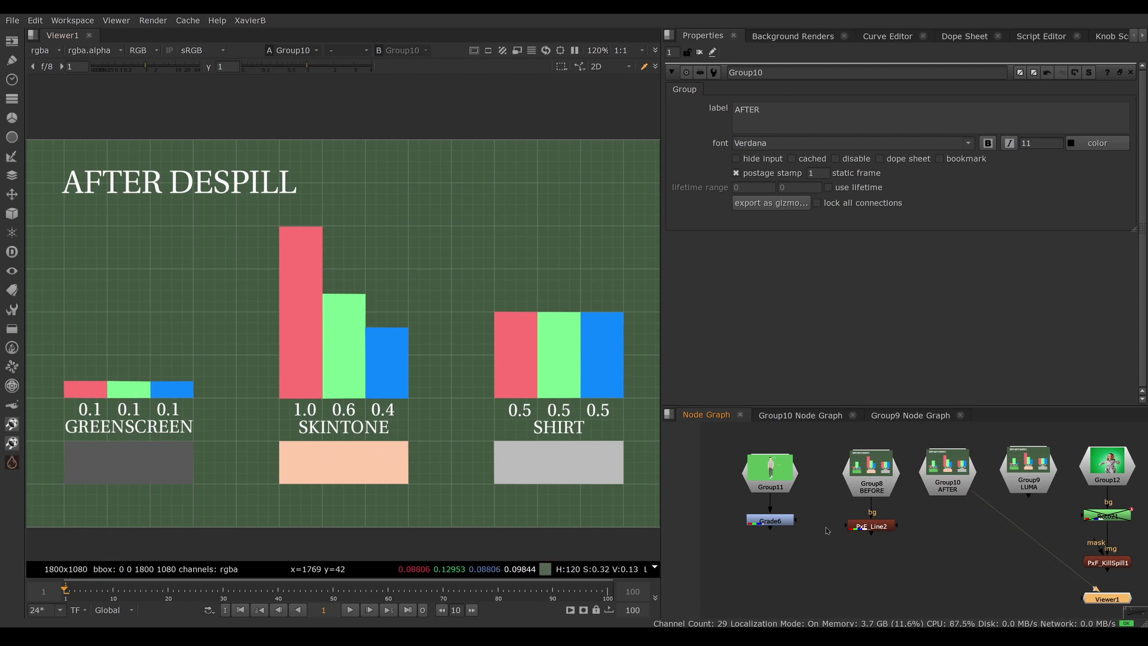
click(884, 487)
key(1)
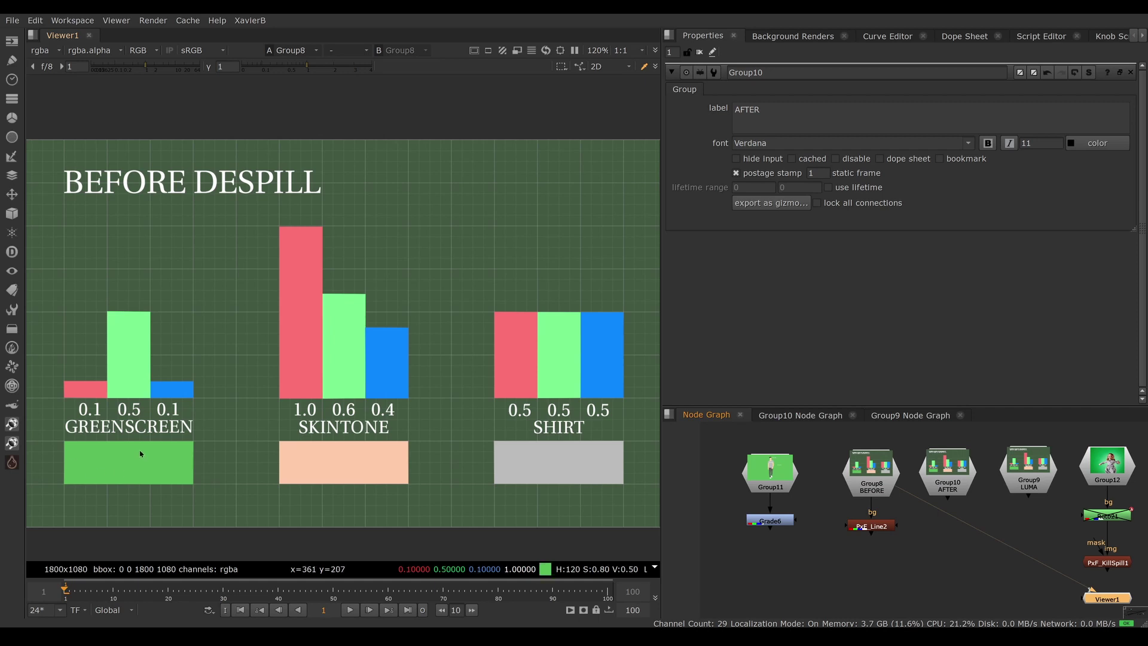
click(948, 472)
key(1)
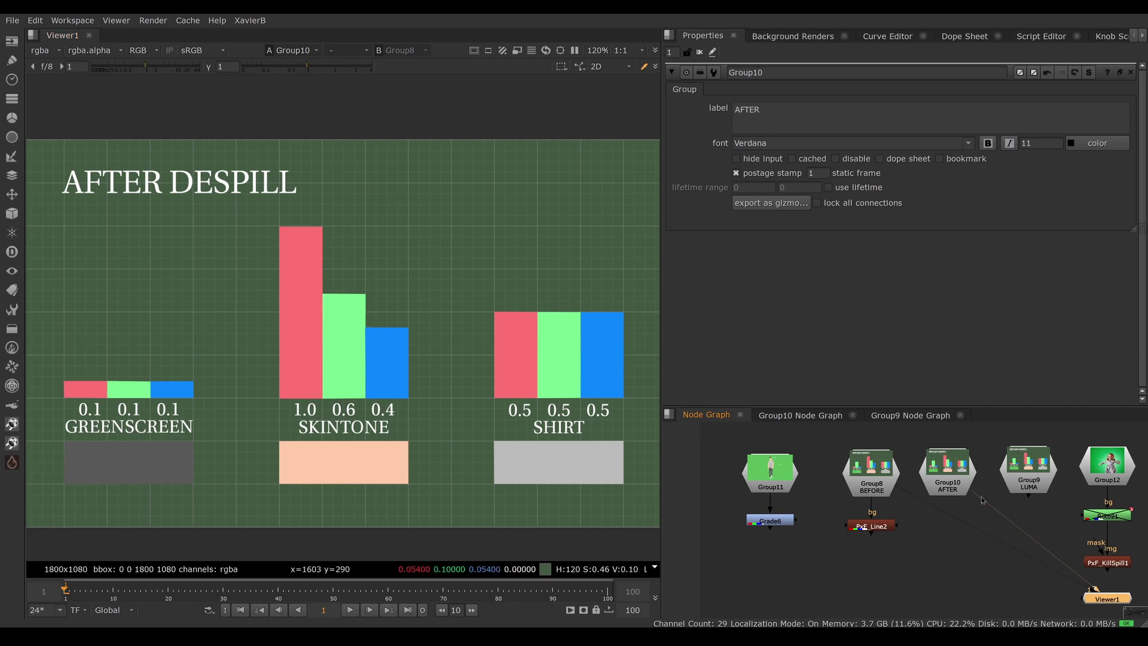
Show the LUMA chart (Group9) on the second viewer input, compare it with the first input, and return to the AFTER chart (Group10)
click(1037, 476)
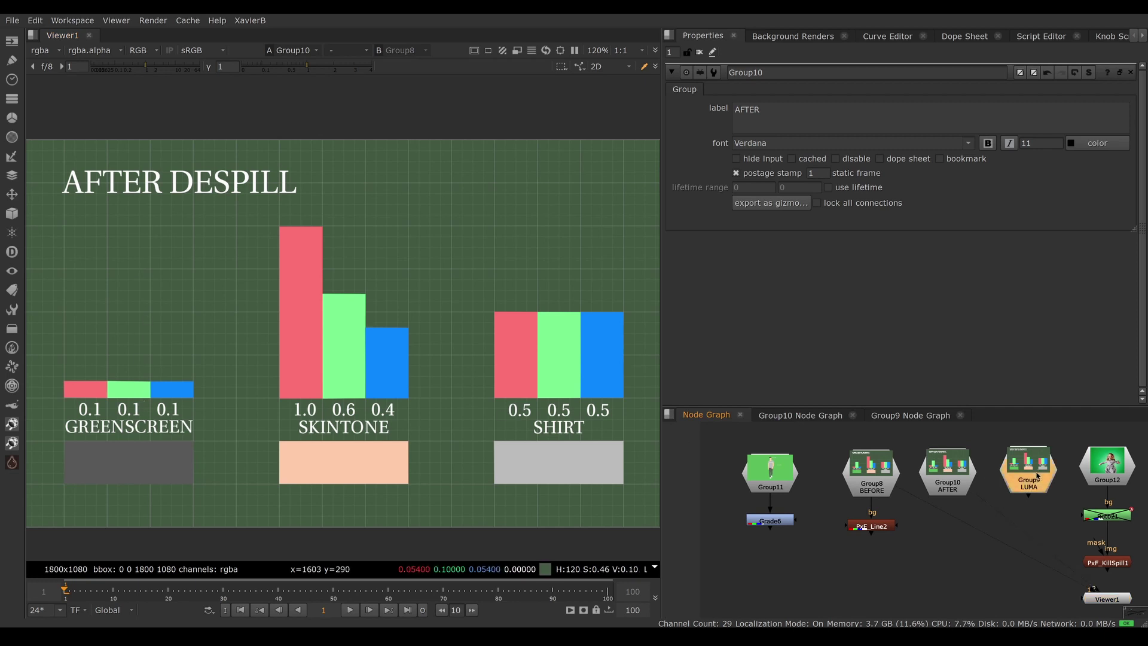
key(2)
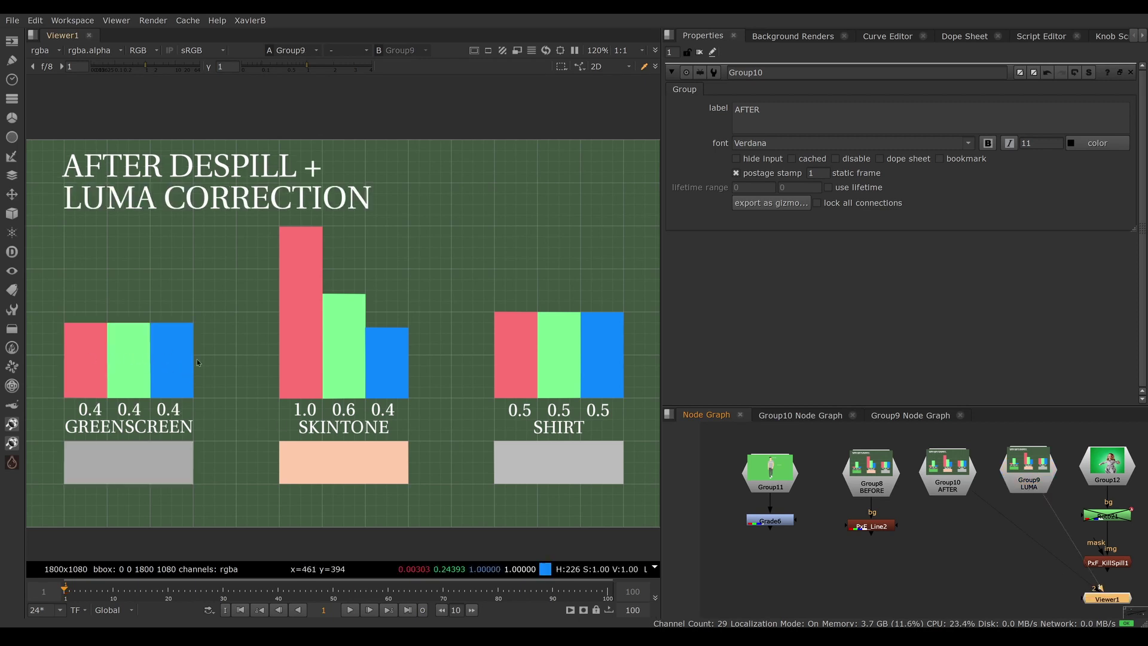
key(1)
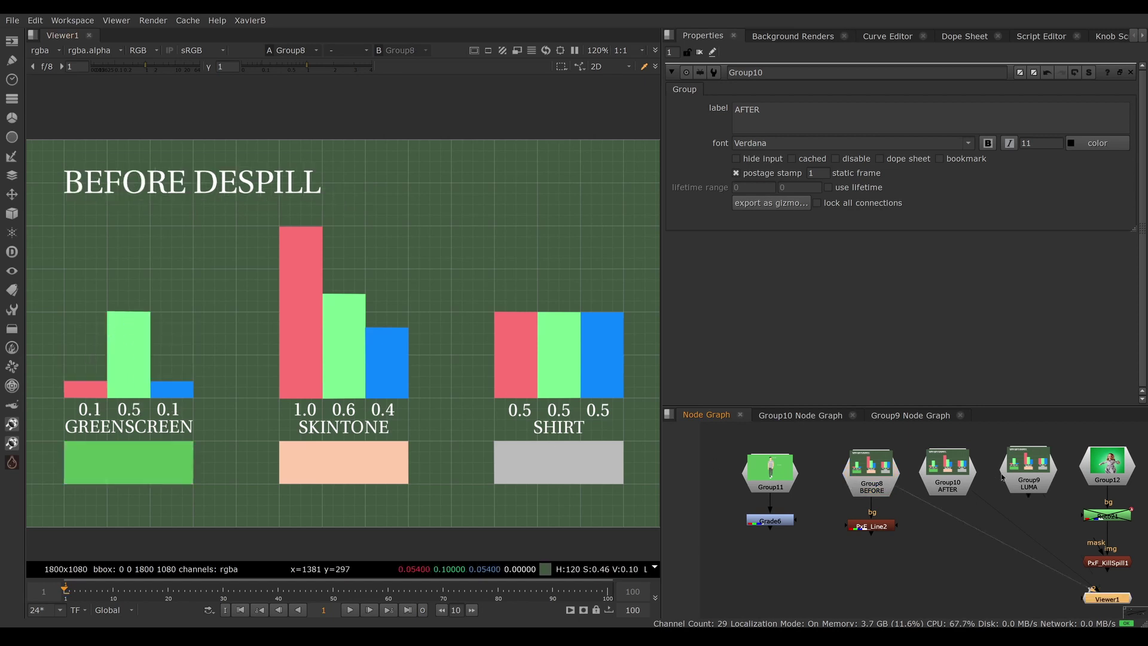
key(2)
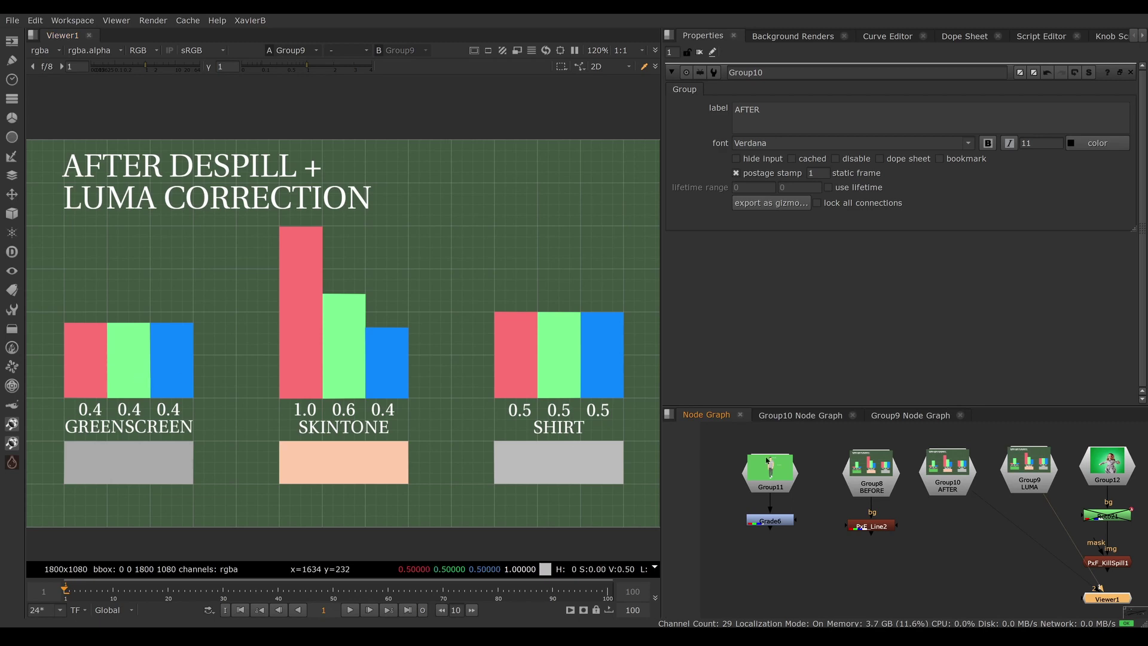
click(945, 481)
key(1)
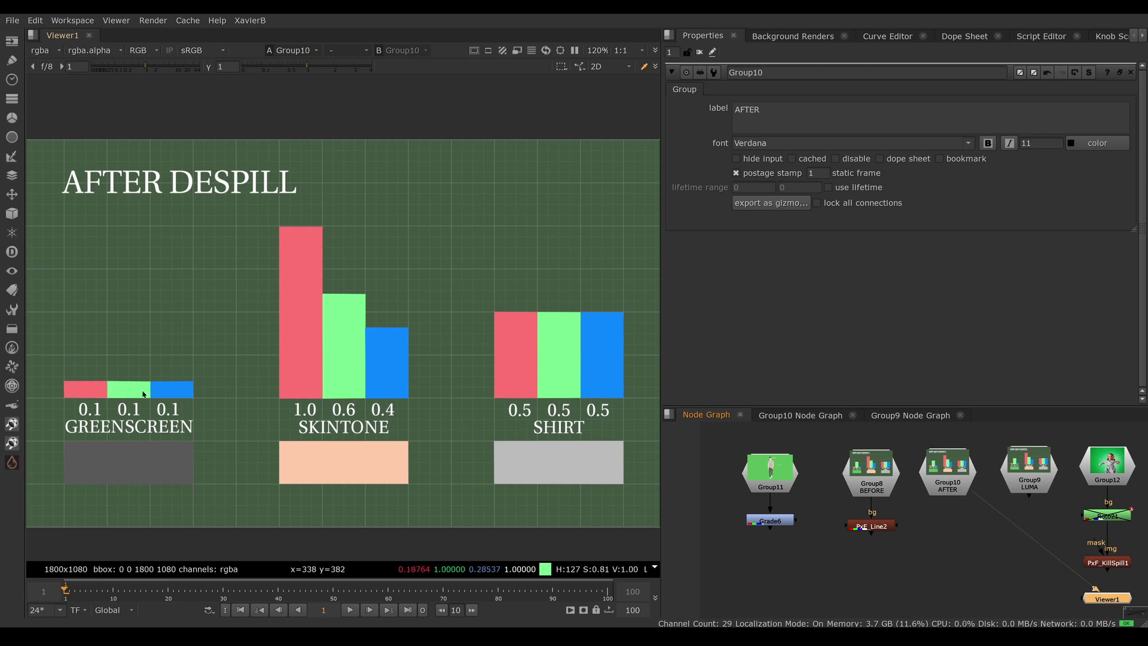
View the PxF_KillSpill1 result, enable Roto21 to add the red and blue circles, and view the Roto21 output
middle_drag(1074, 556, 912, 550)
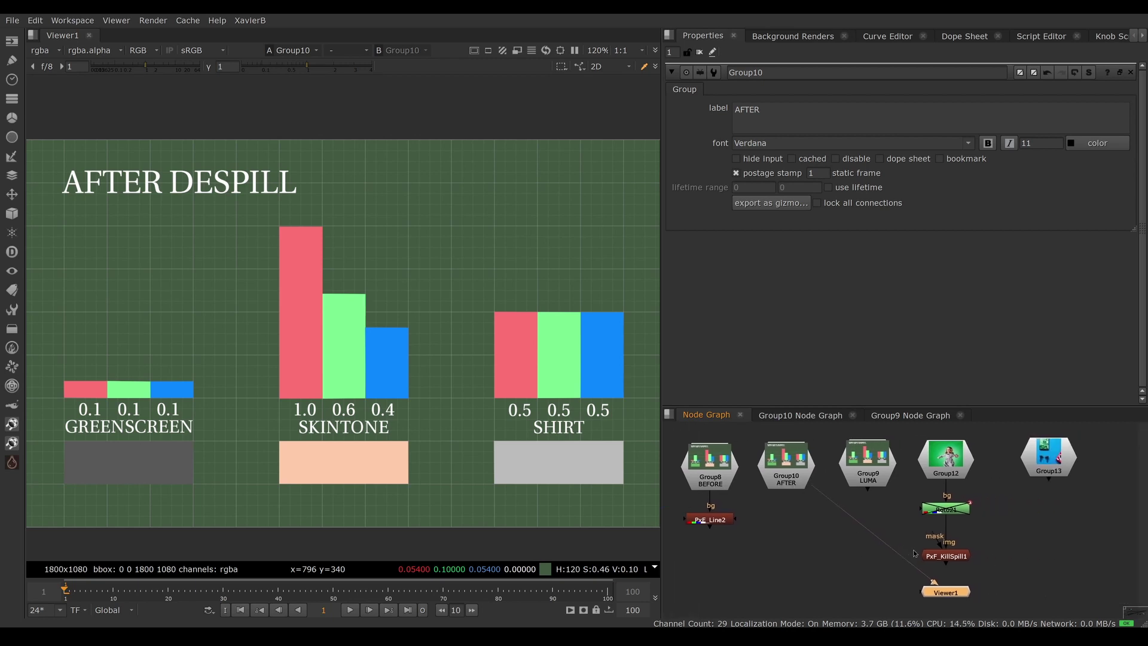
click(952, 557)
key(2)
click(956, 510)
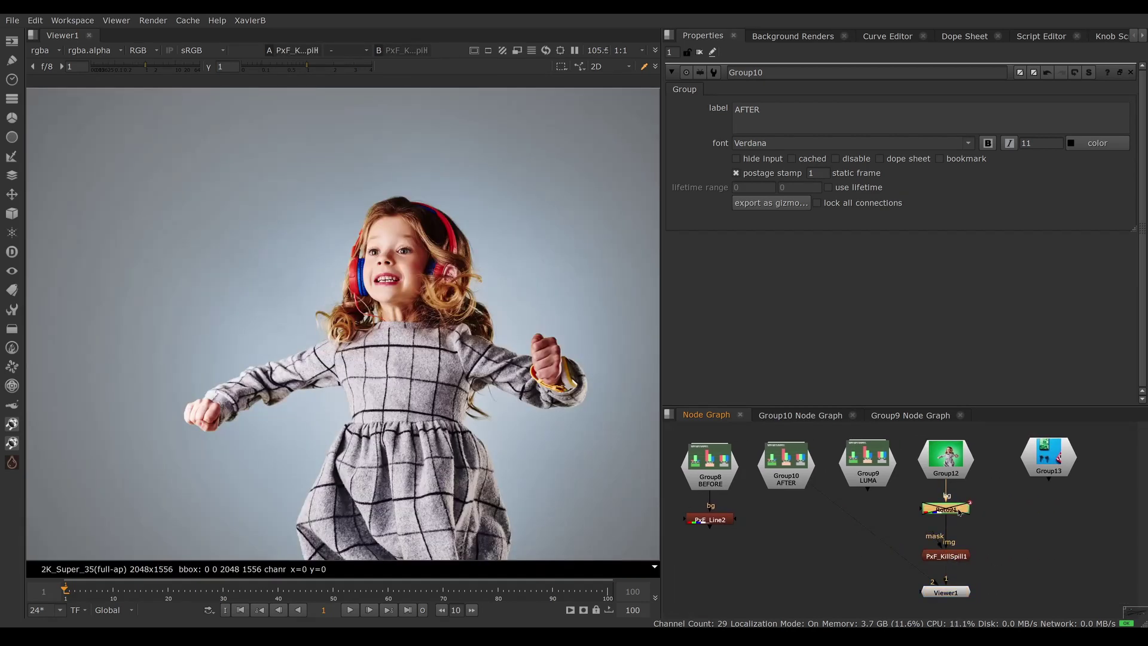
key(1)
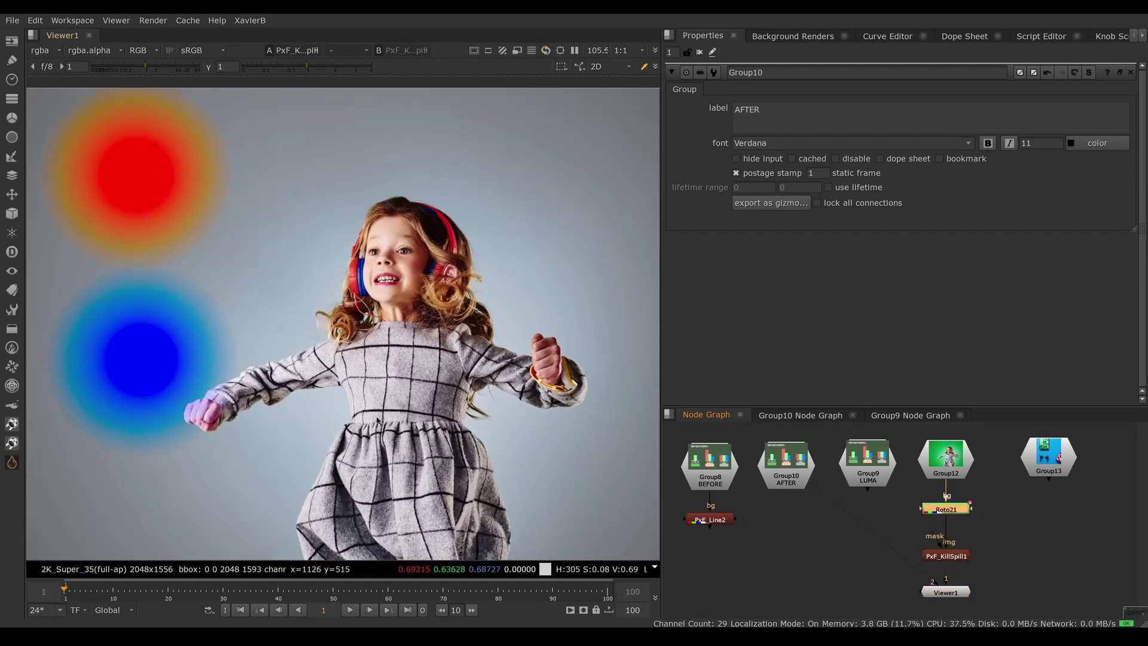
scroll(376, 420, down, 2)
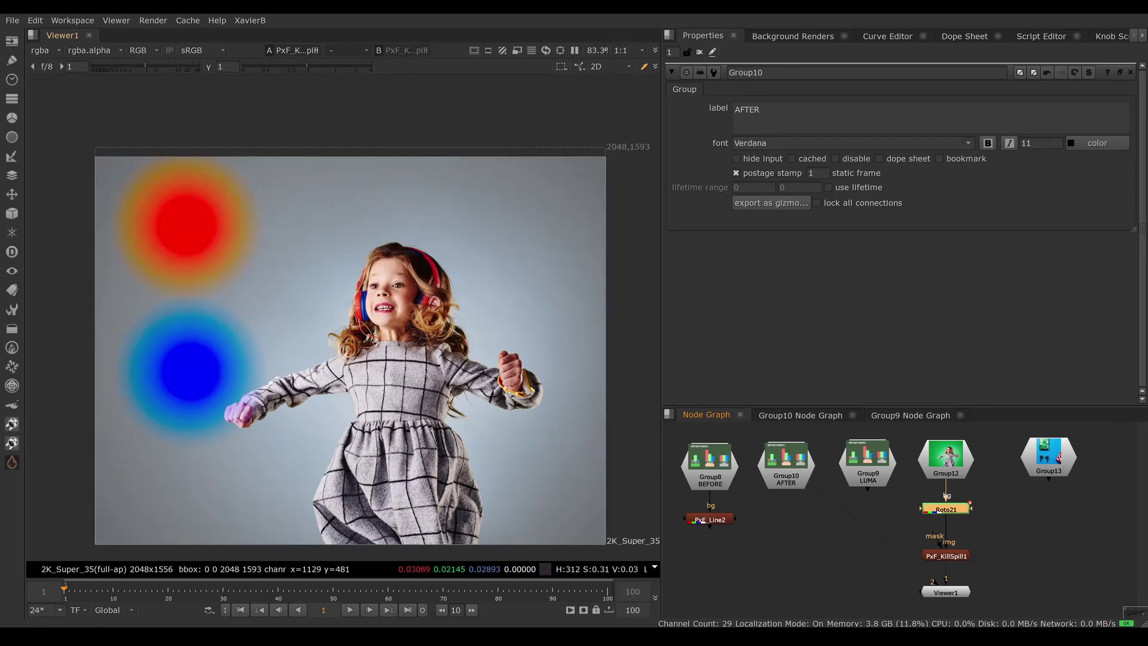
key(1)
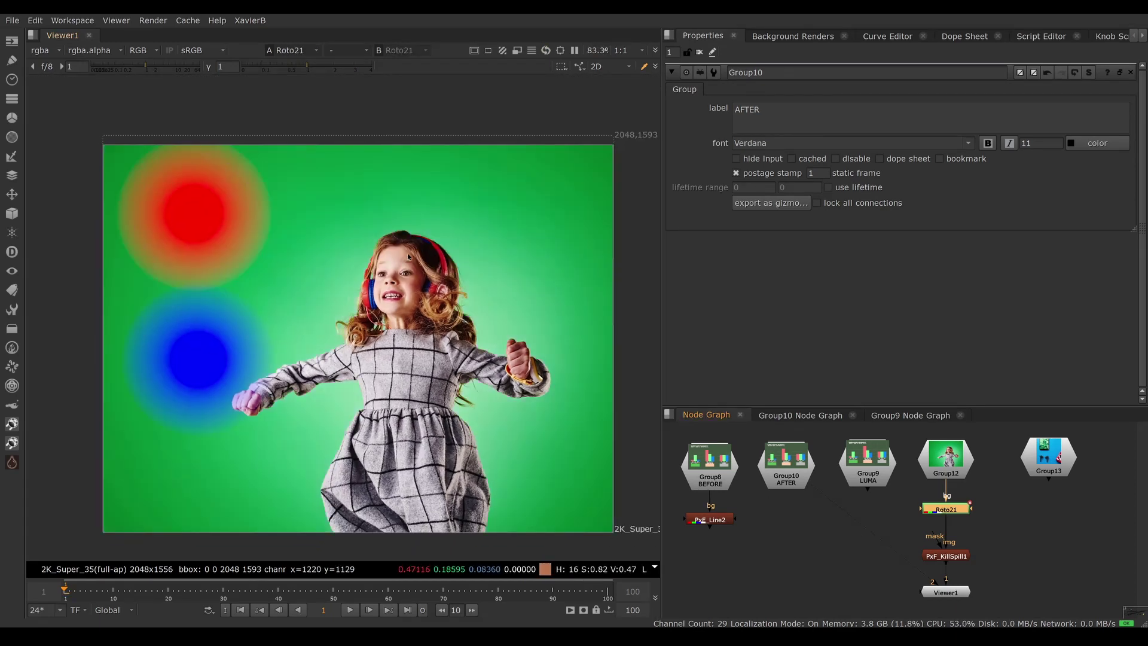
View PxF_KillSpill1 with its properties open, raise the limiter to 2.94 and sample areas around the red and blue circles
click(960, 558)
key(1)
double_click(960, 556)
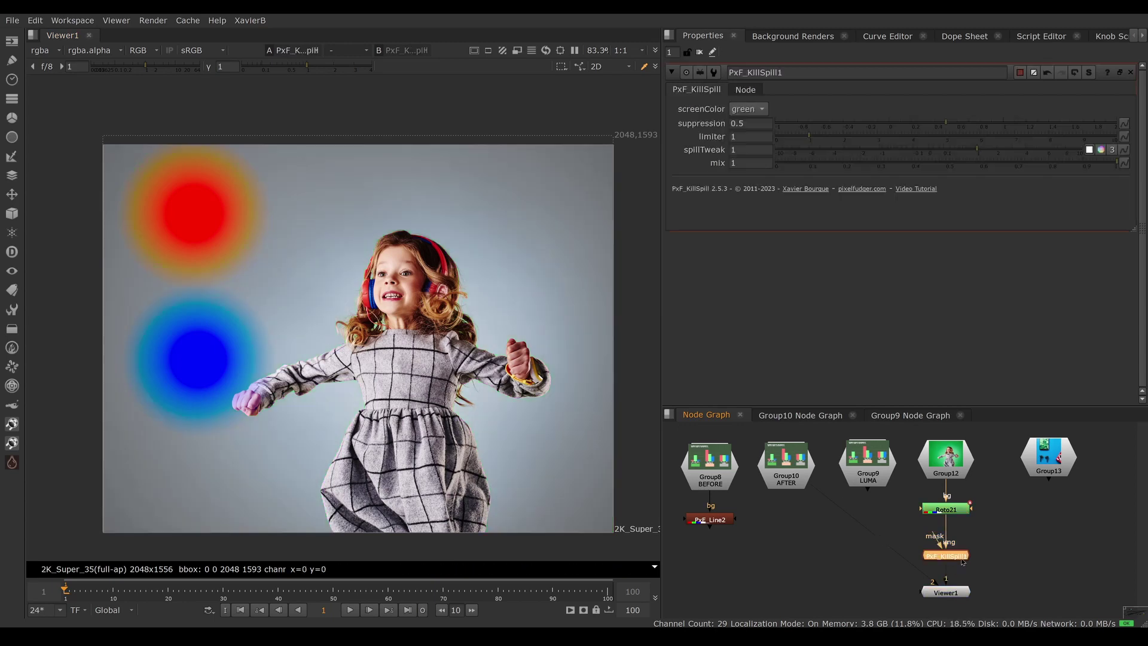
click(732, 137)
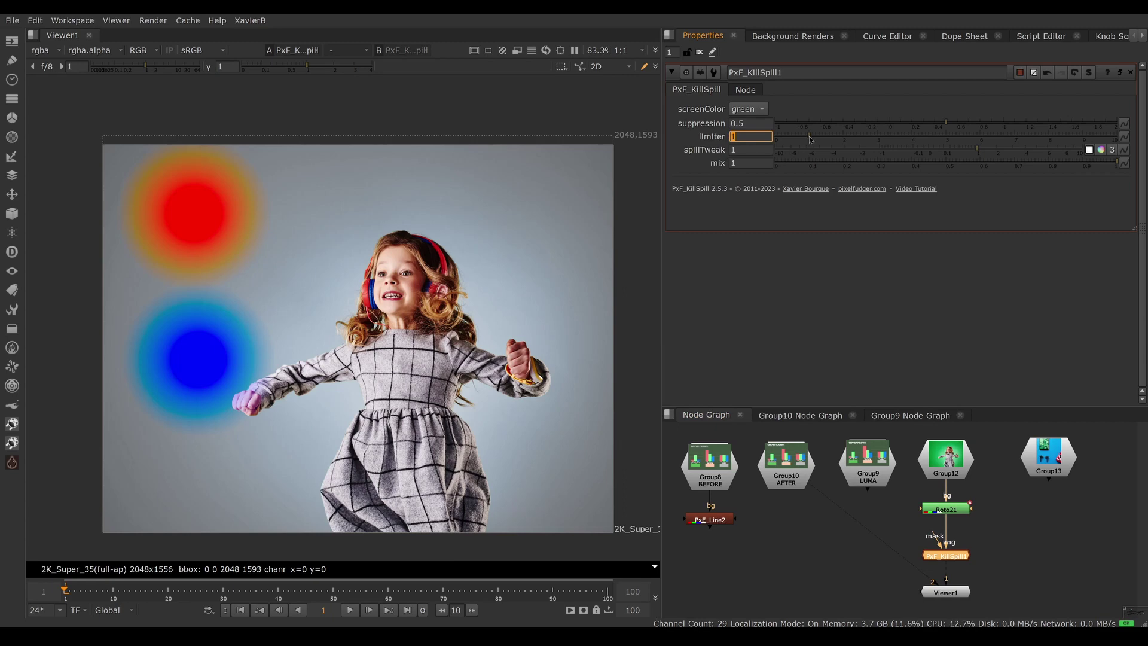
drag(810, 140, 875, 143)
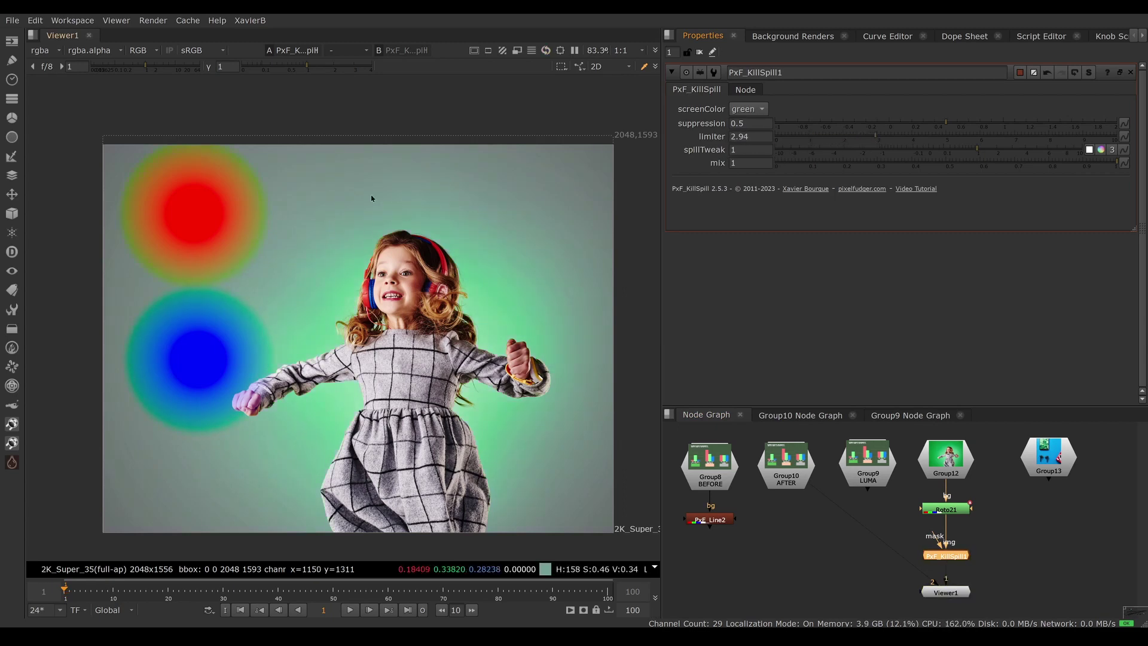
ctrl+shift+drag(244, 164, 261, 194)
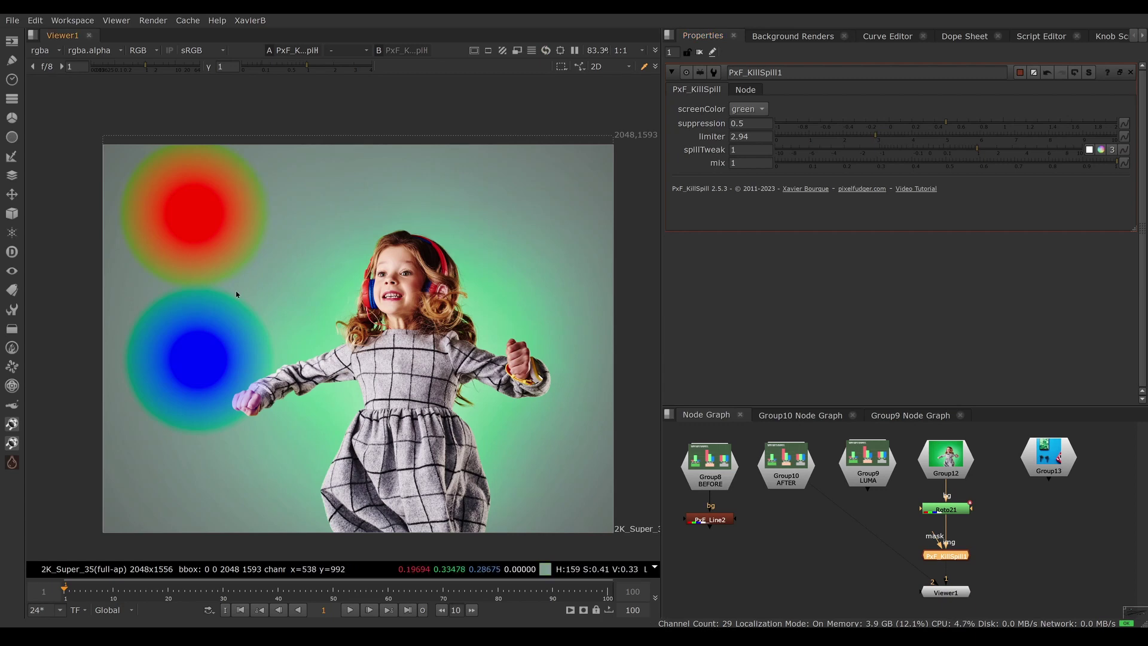
ctrl+shift+drag(233, 300, 372, 380)
ctrl+click(588, 329)
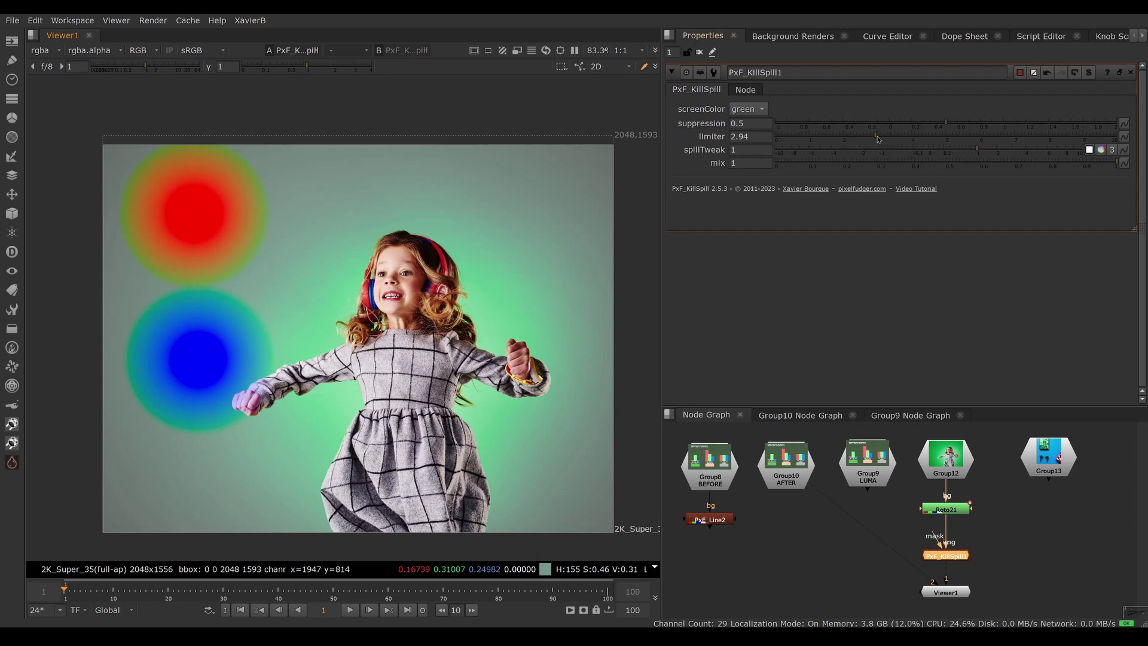
Raise the limiter to 9.96, lower it to 0, and sample the girl's face and dress
drag(877, 139, 1113, 137)
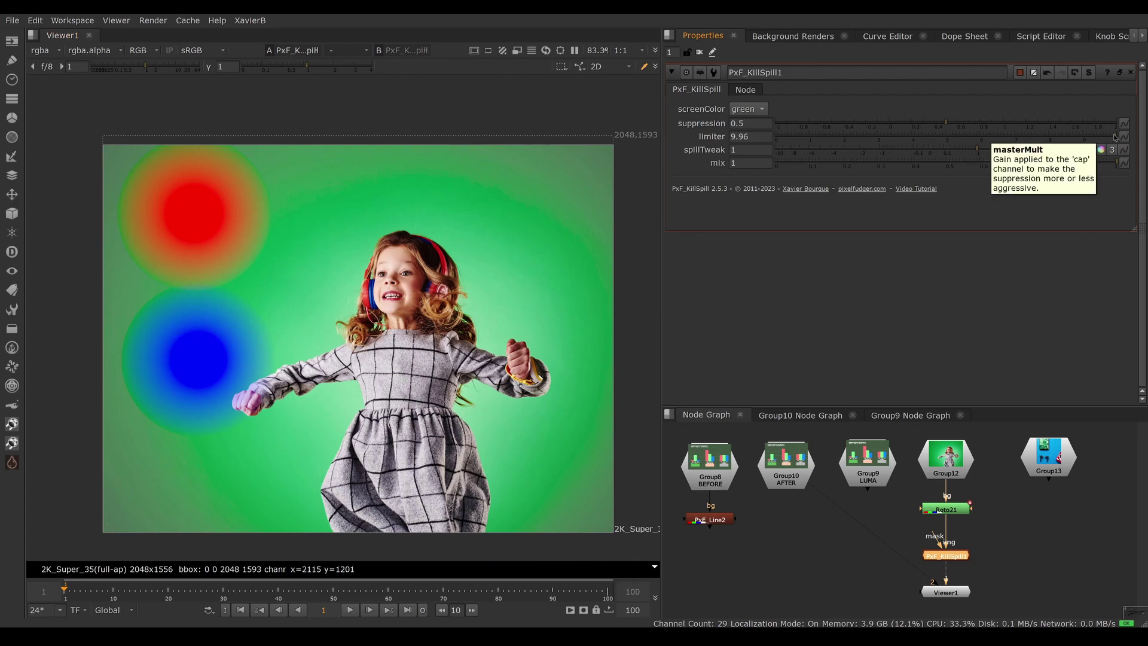
drag(1114, 137, 785, 137)
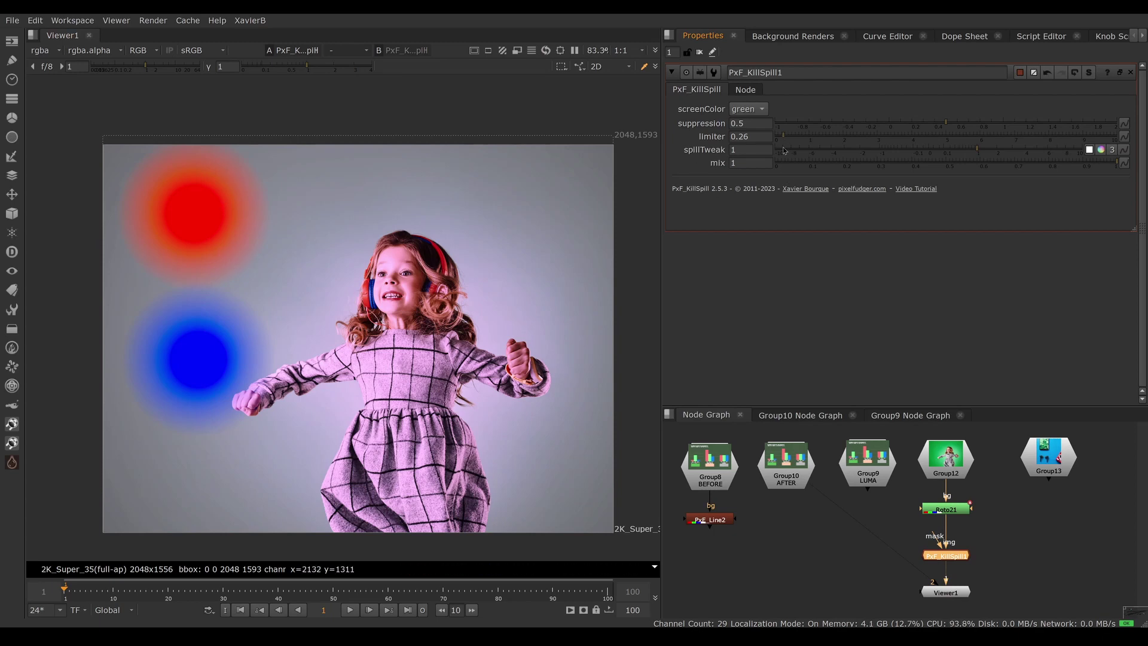
drag(783, 137, 764, 141)
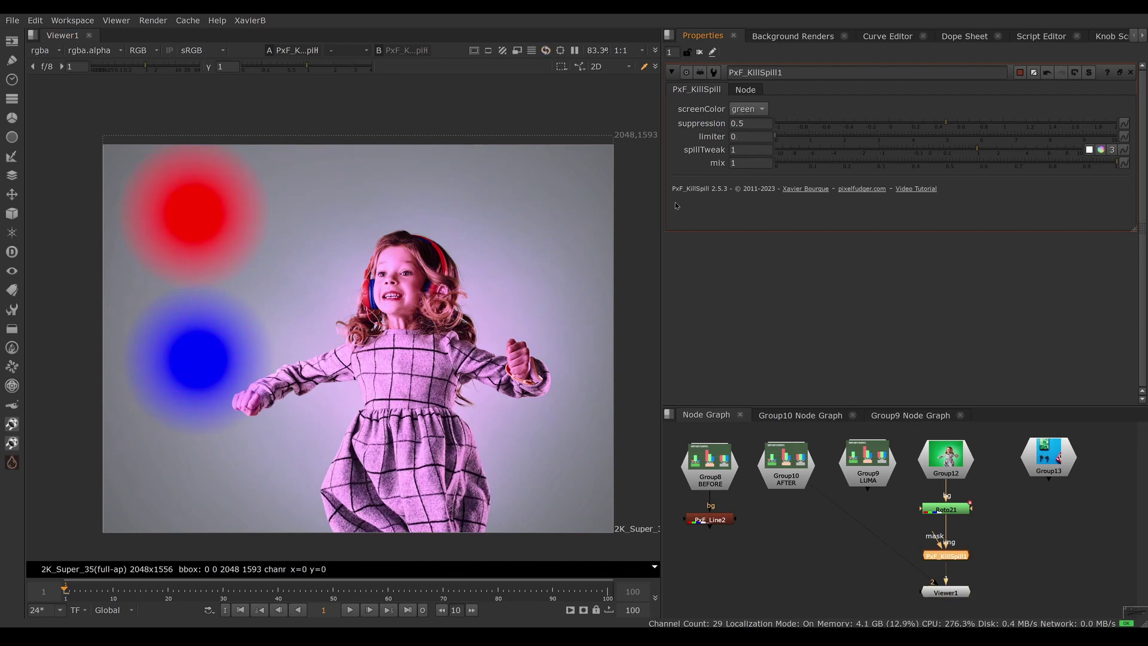
ctrl+shift+drag(375, 279, 426, 413)
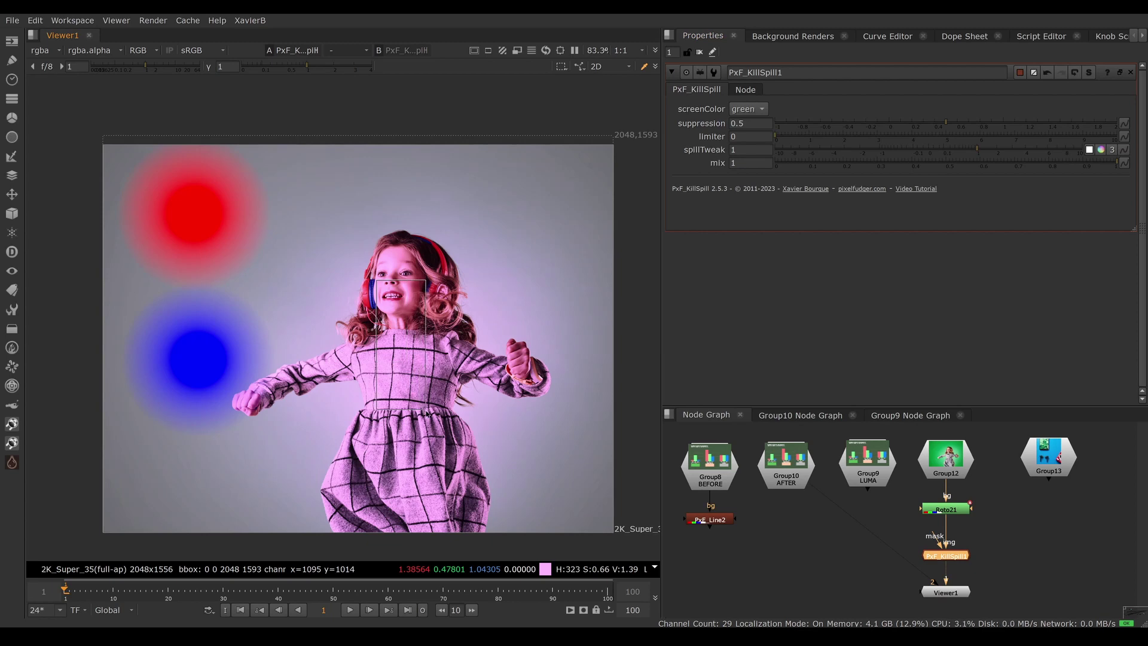
ctrl+right_click(427, 412)
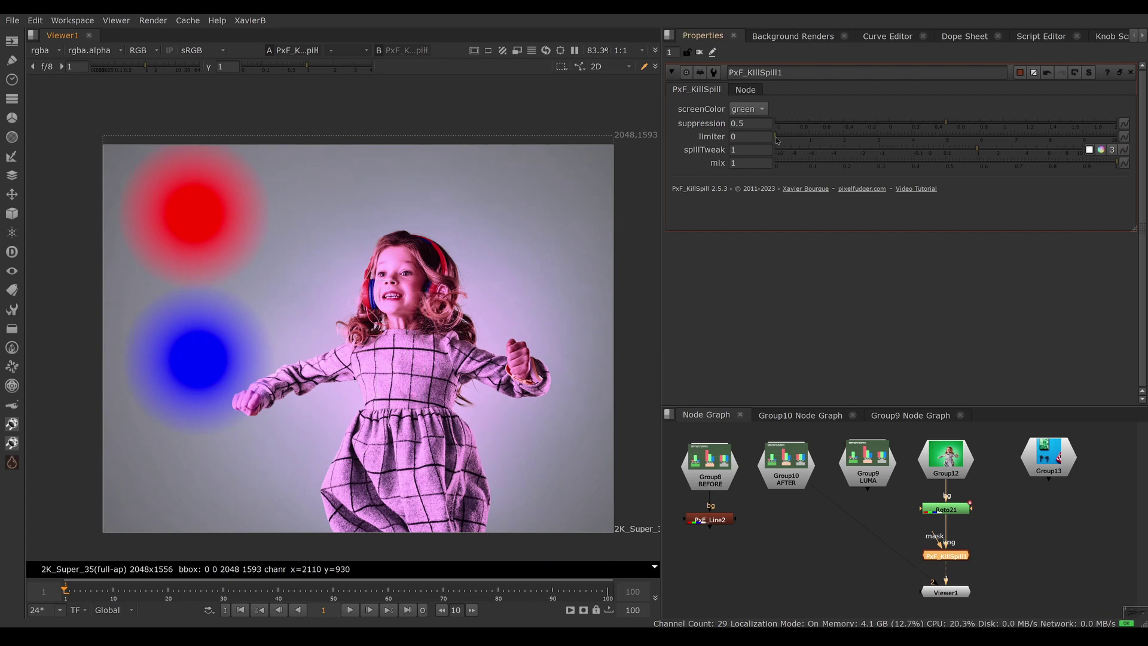
Try the limiter at 0.72, then set it to 1
drag(777, 140, 797, 143)
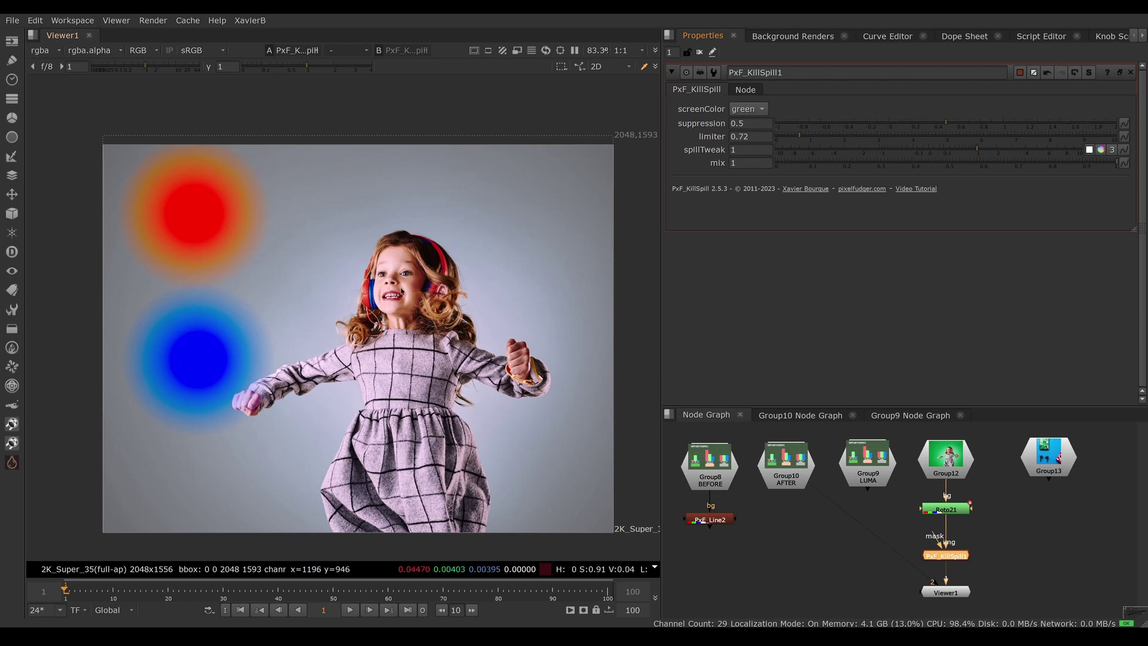
click(767, 138)
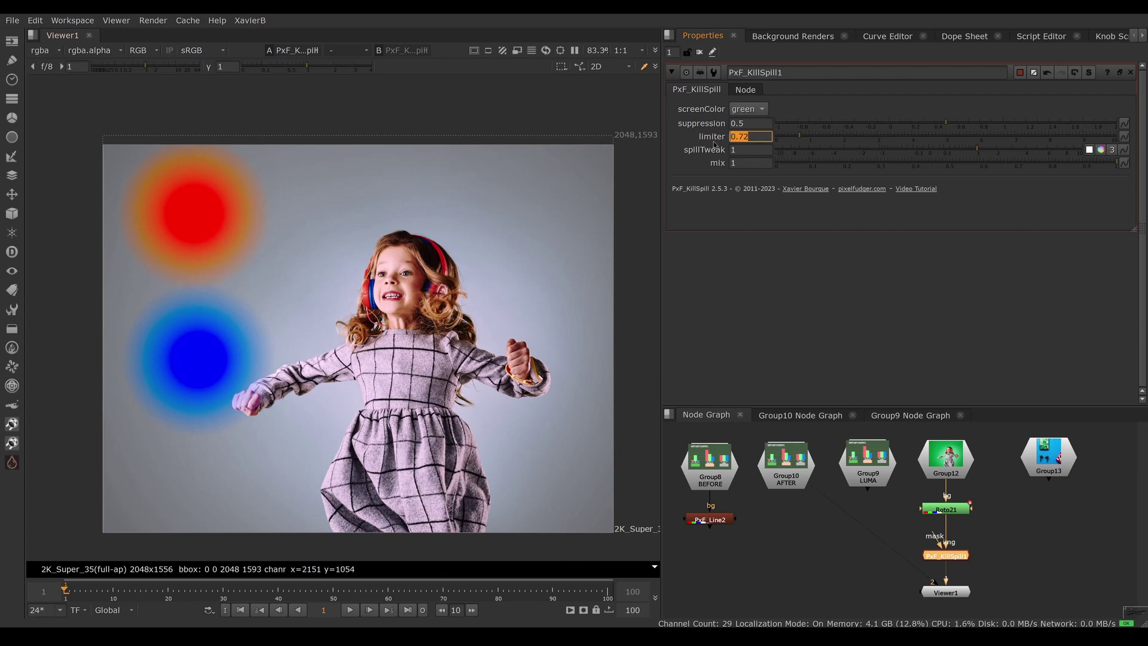
text(1)
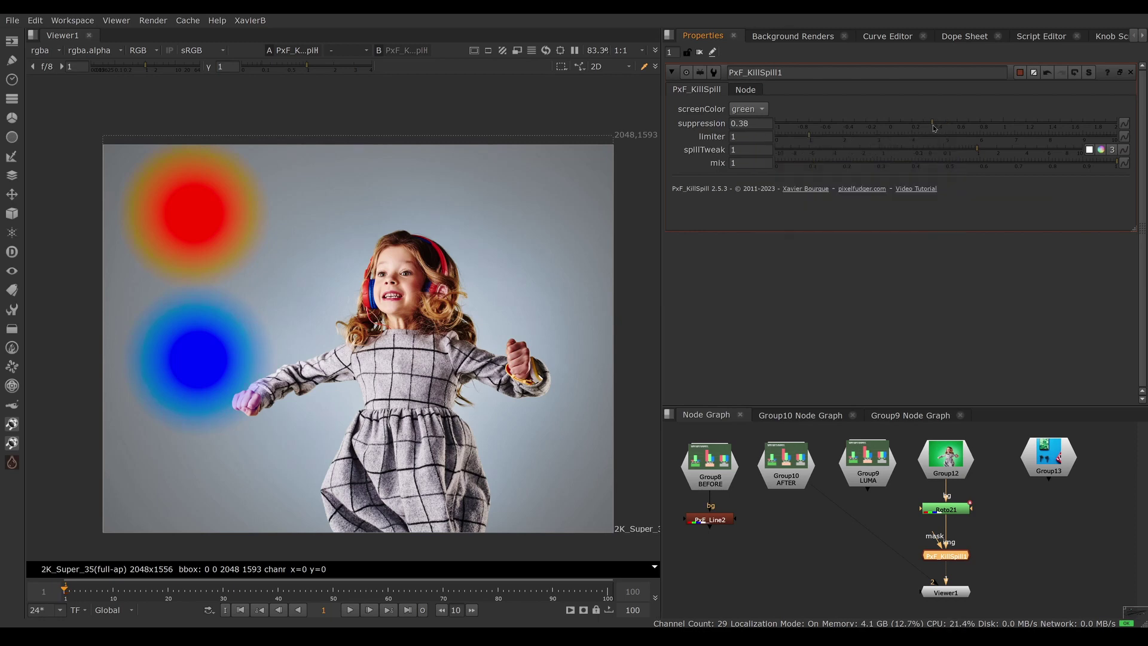
Lower the suppression to 0, sample the red and blue circles, and inspect the edges of the headphones up close
drag(933, 128, 889, 128)
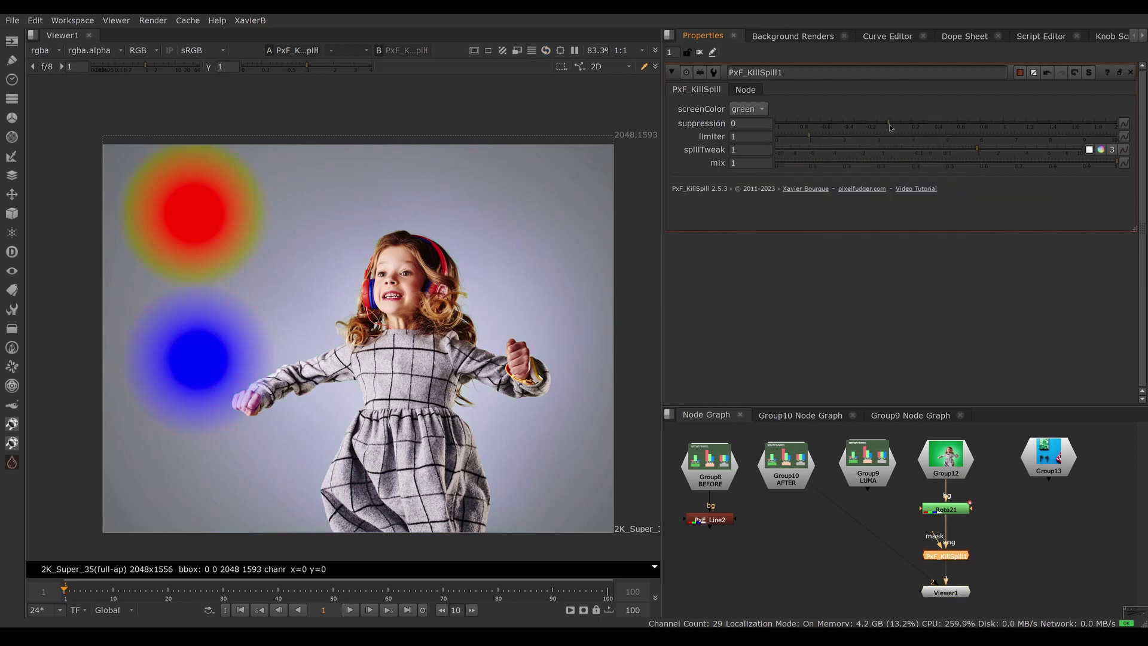
click(741, 123)
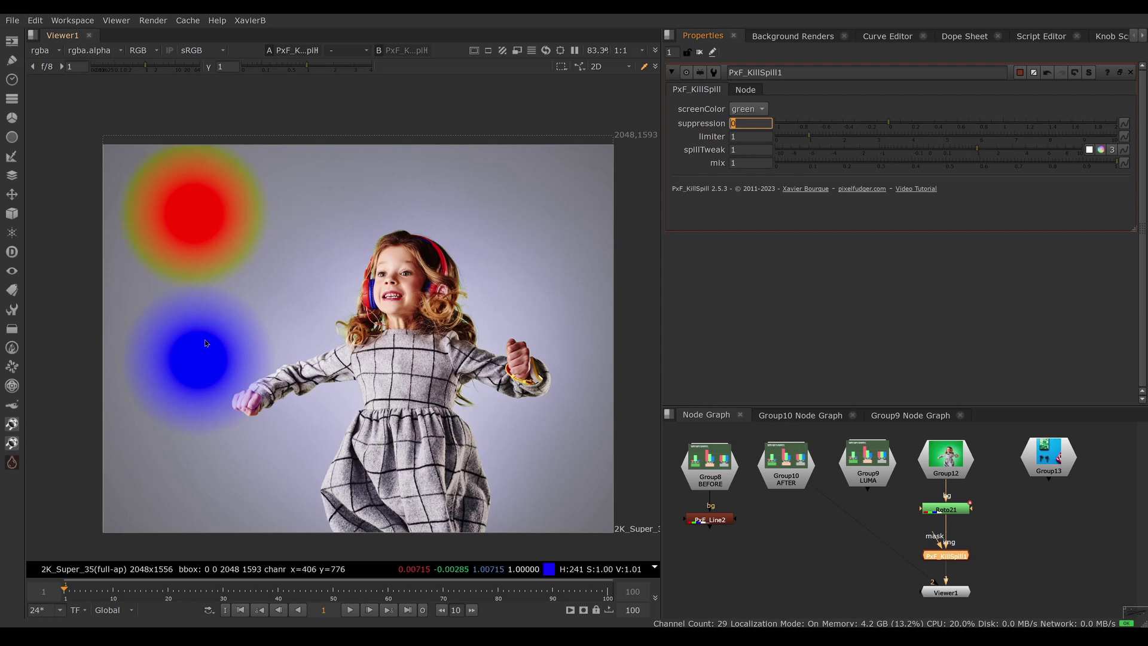
ctrl+click(183, 188)
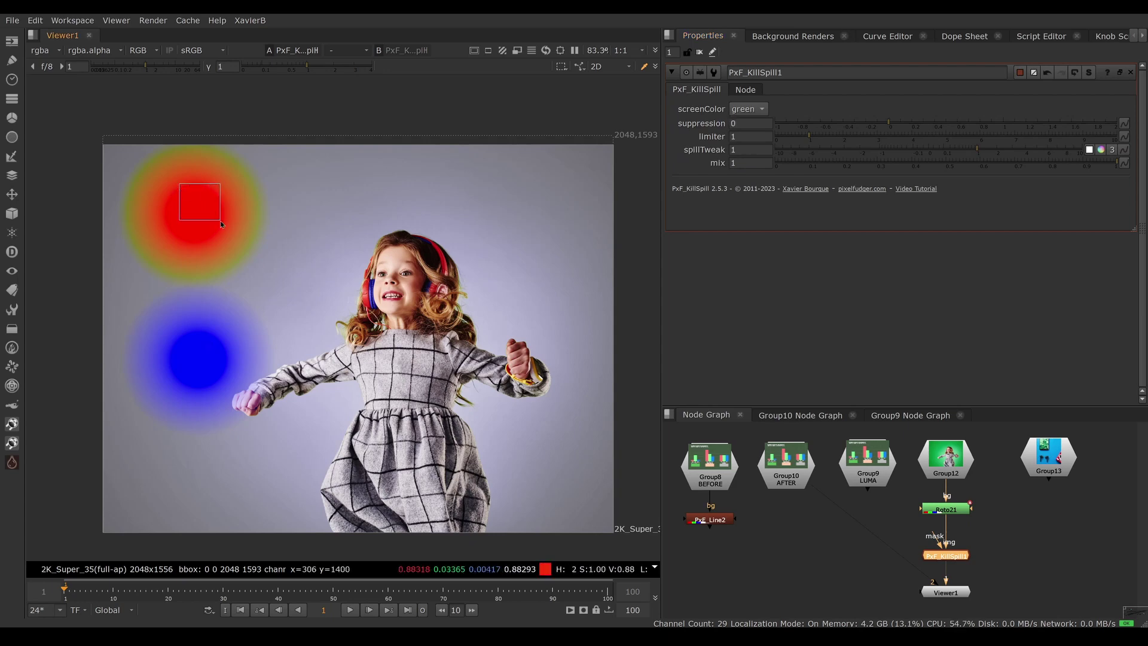
ctrl+drag(198, 340, 248, 389)
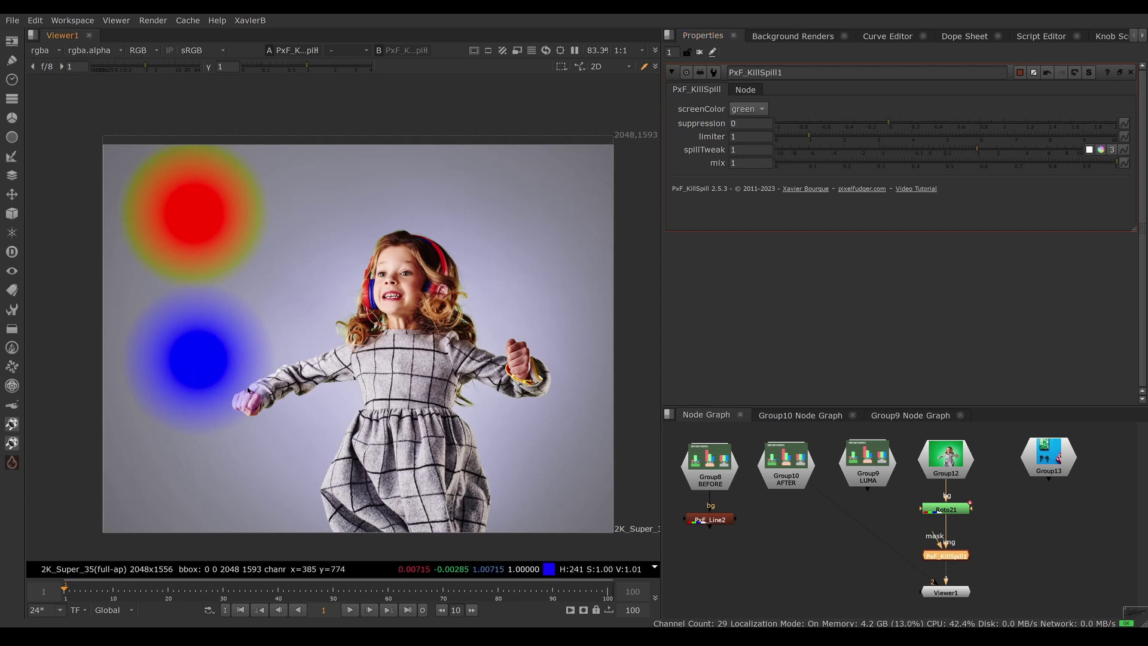
ctrl+right_click(264, 227)
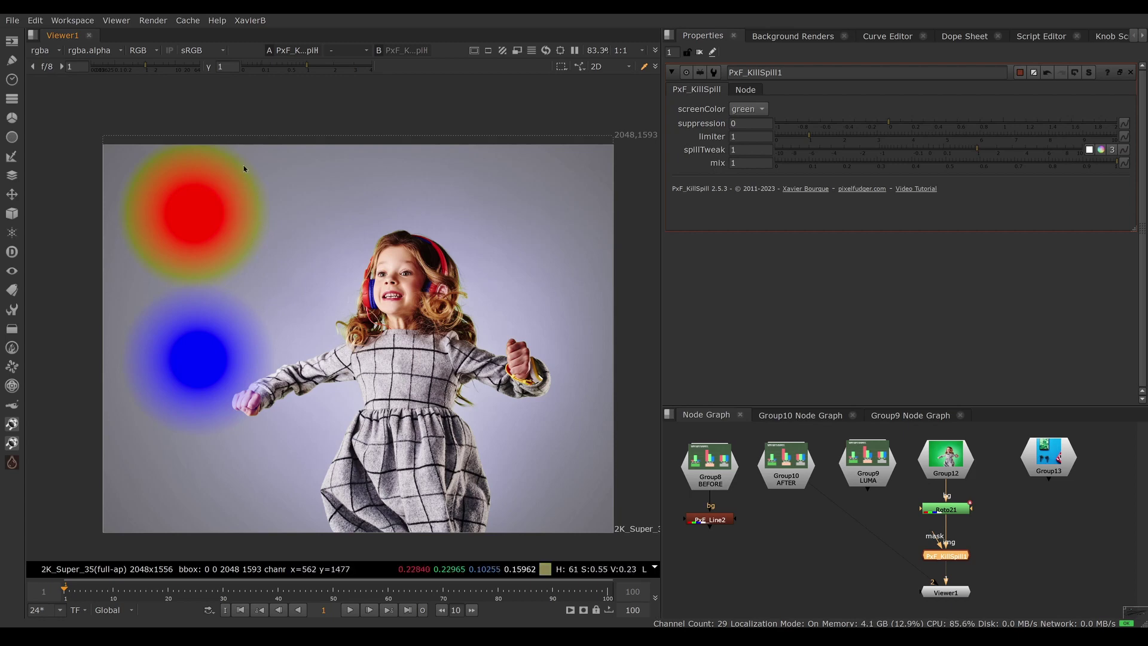
scroll(354, 281, up, 10)
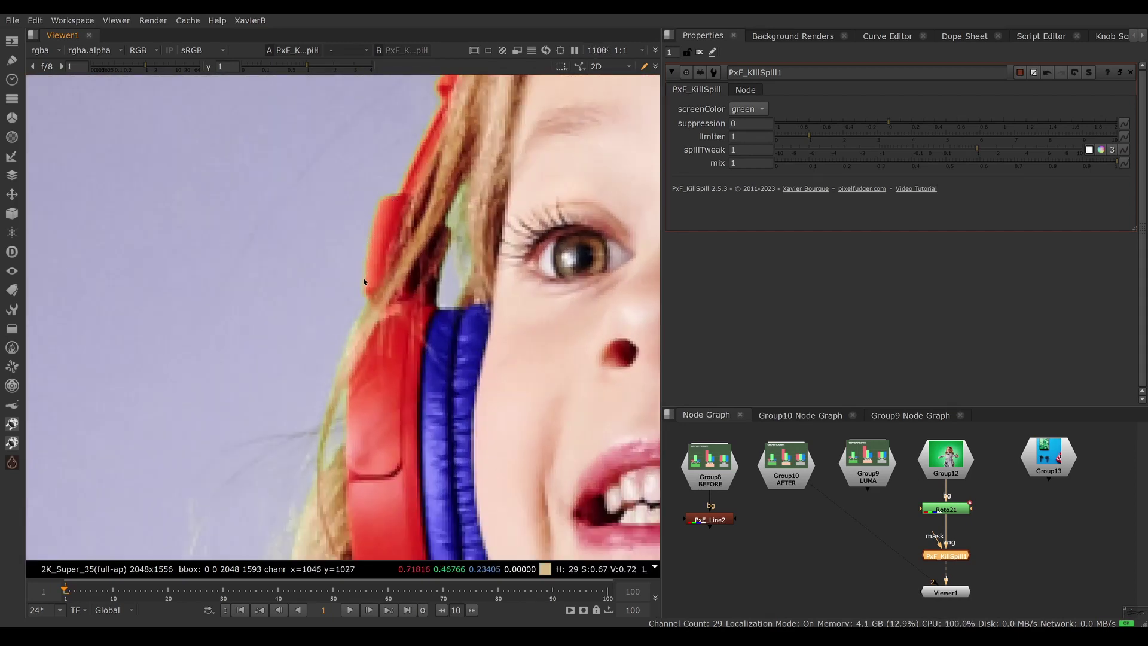
Inspect the headphone and hair edges with suppression at 0, and sample the edge of the red circle
scroll(364, 282, up, 5)
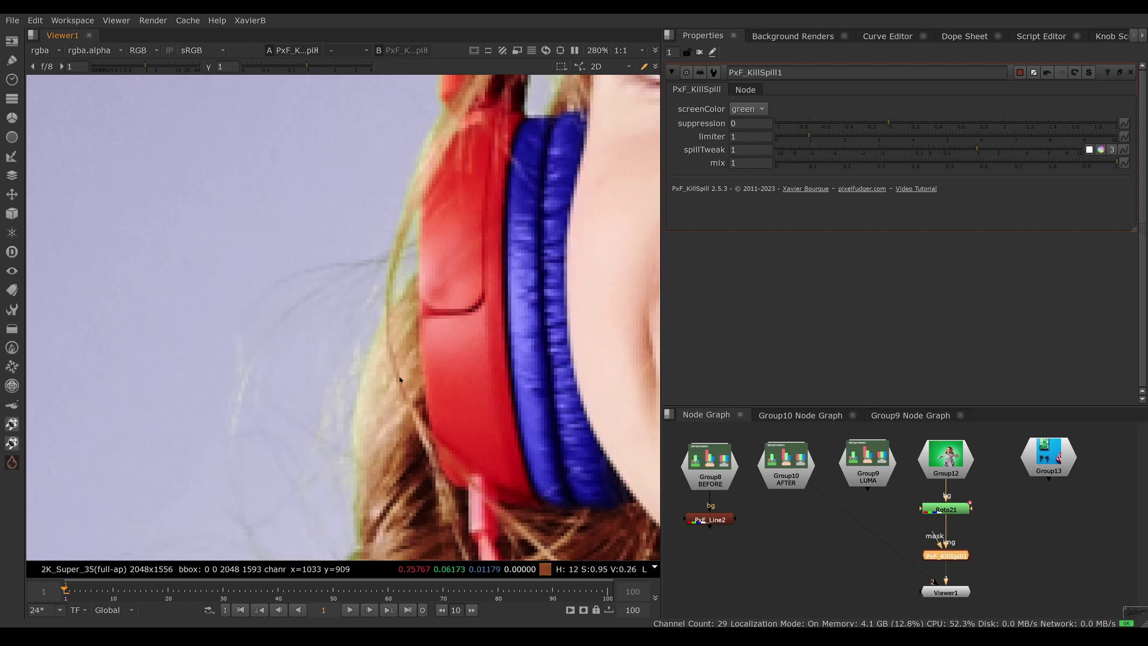
scroll(388, 388, down, 5)
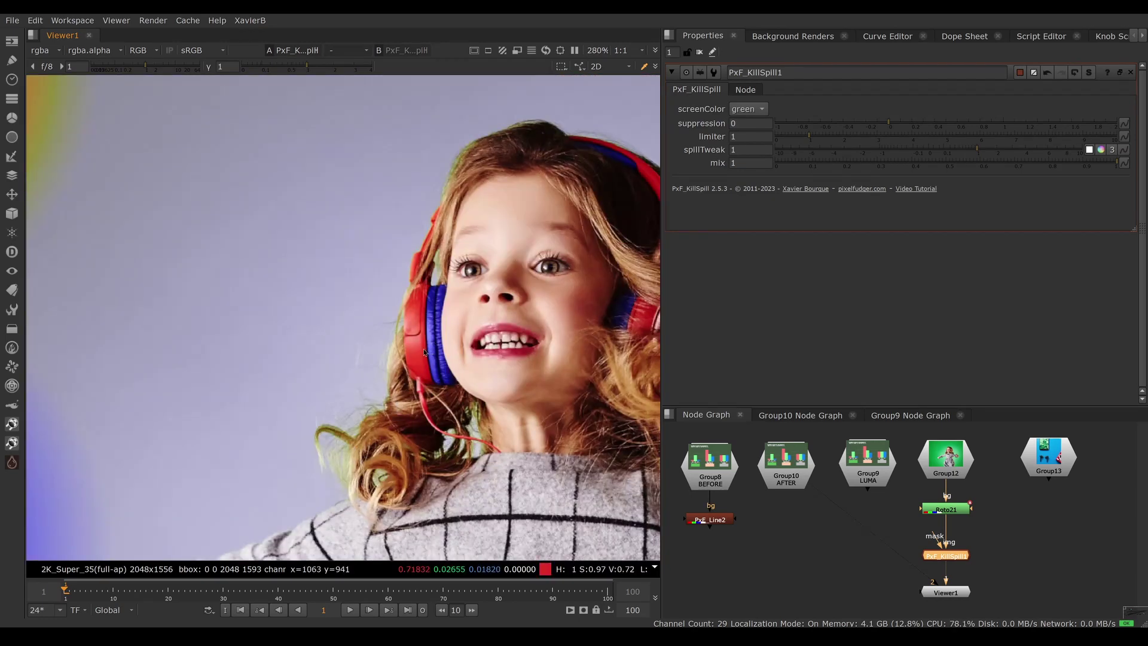
scroll(424, 353, down, 3)
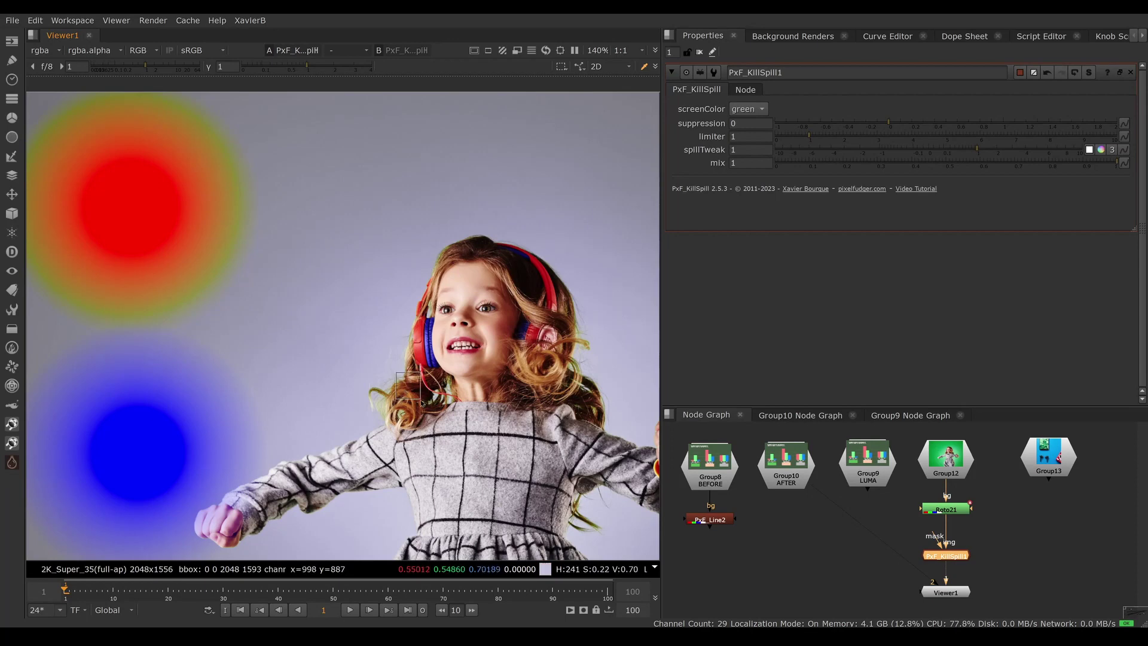
ctrl+shift+drag(157, 189, 193, 228)
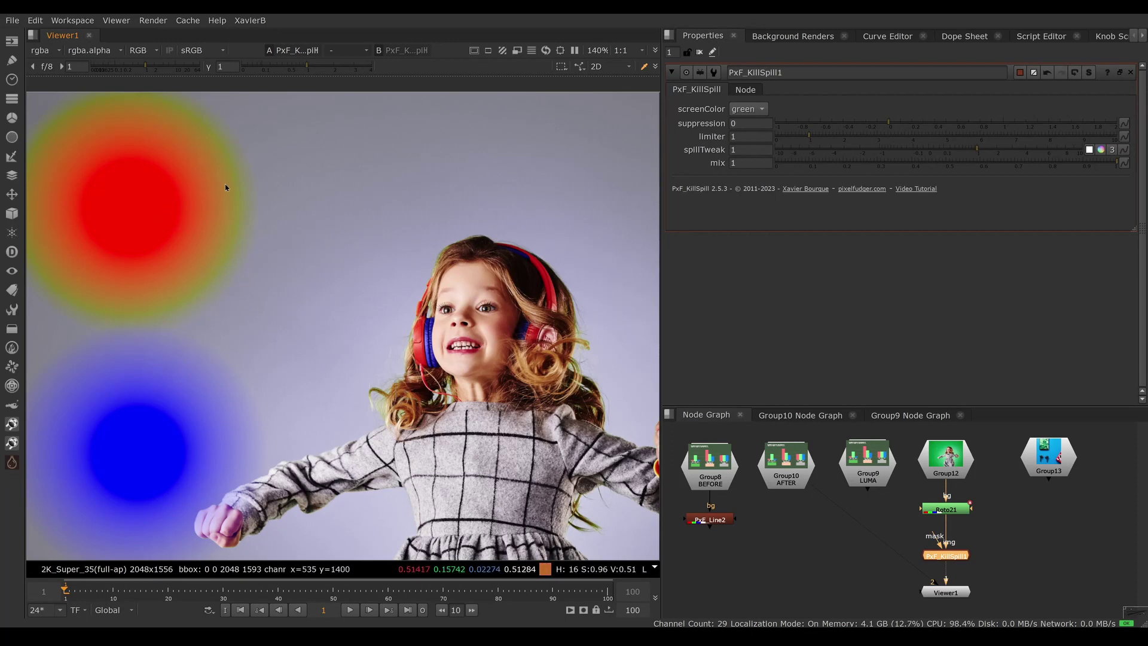
scroll(252, 271, down, 2)
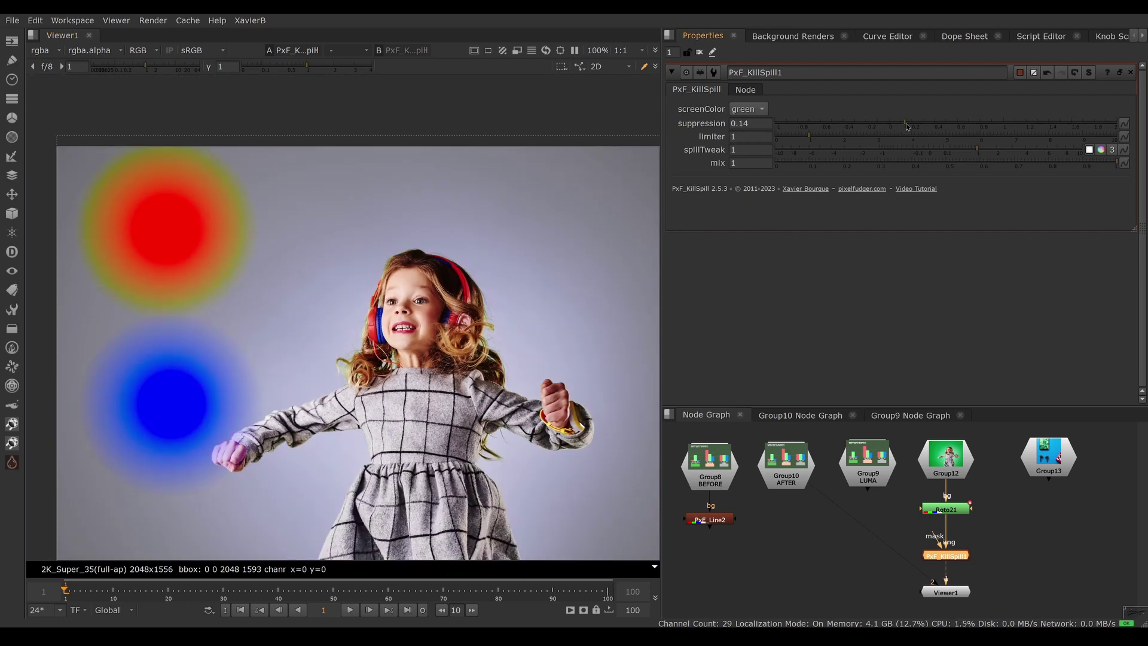
Try the suppression at 1, and sample the blue circle's edge and the girl's hair
drag(889, 124, 1004, 127)
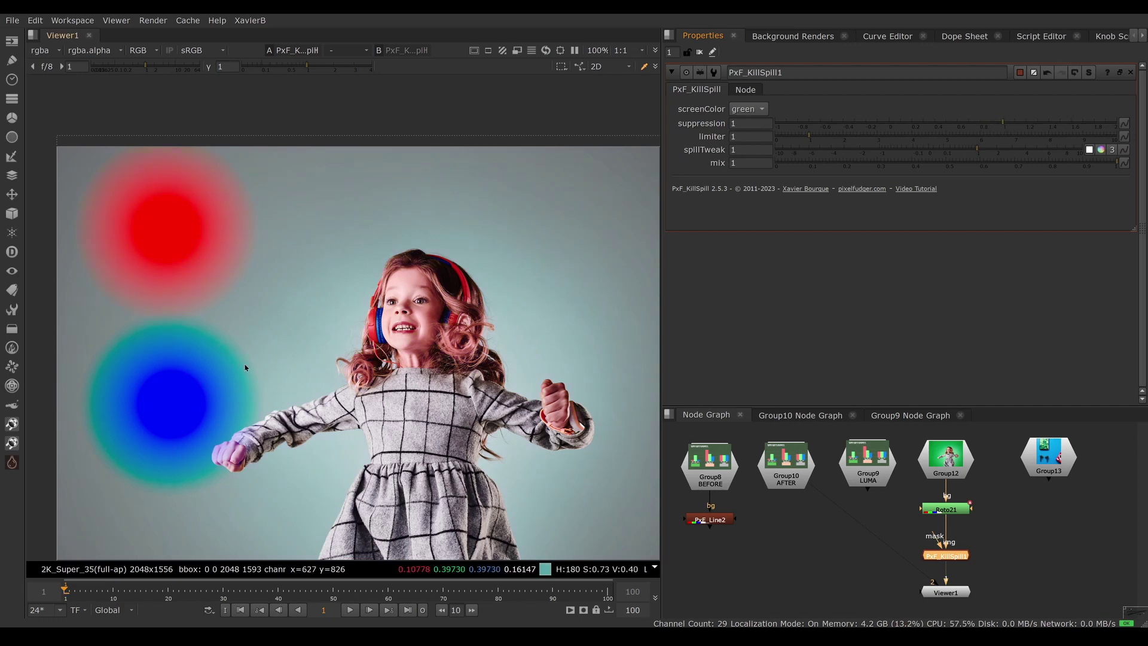
ctrl+shift+drag(206, 329, 266, 399)
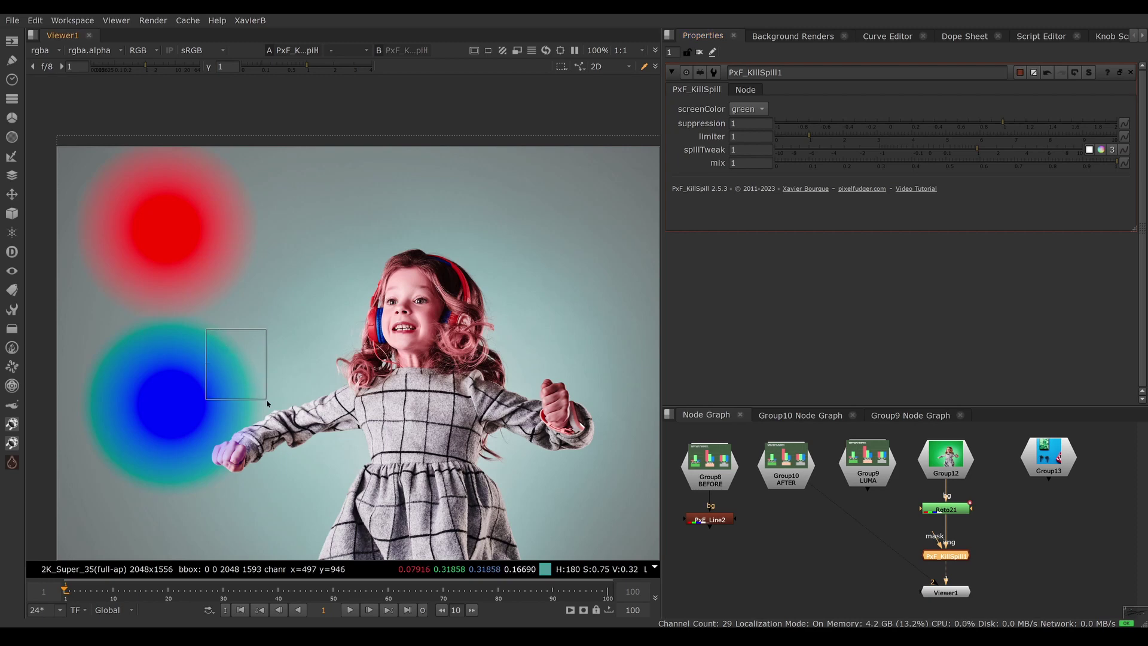
ctrl+shift+drag(347, 329, 378, 386)
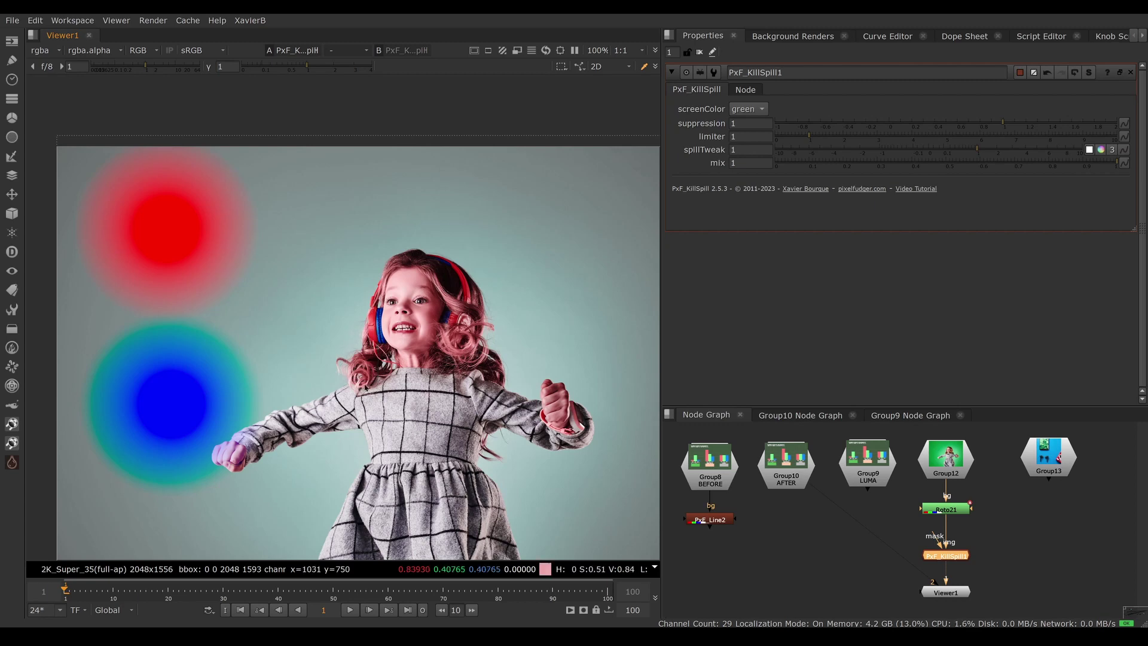
ctrl+shift+drag(351, 350, 592, 294)
Try the suppression at 0.25
click(926, 121)
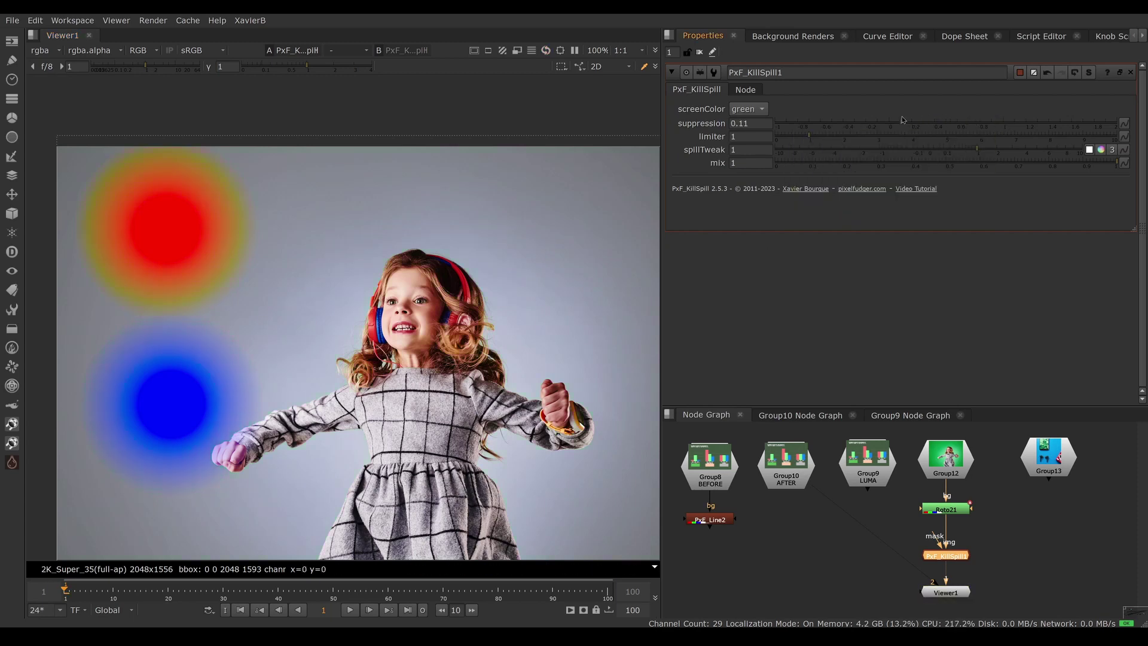
click(925, 120)
drag(924, 119, 918, 120)
Sample the girl's head area and the centers of the blue and red circles to judge the spill removal
scroll(320, 410, down, 1)
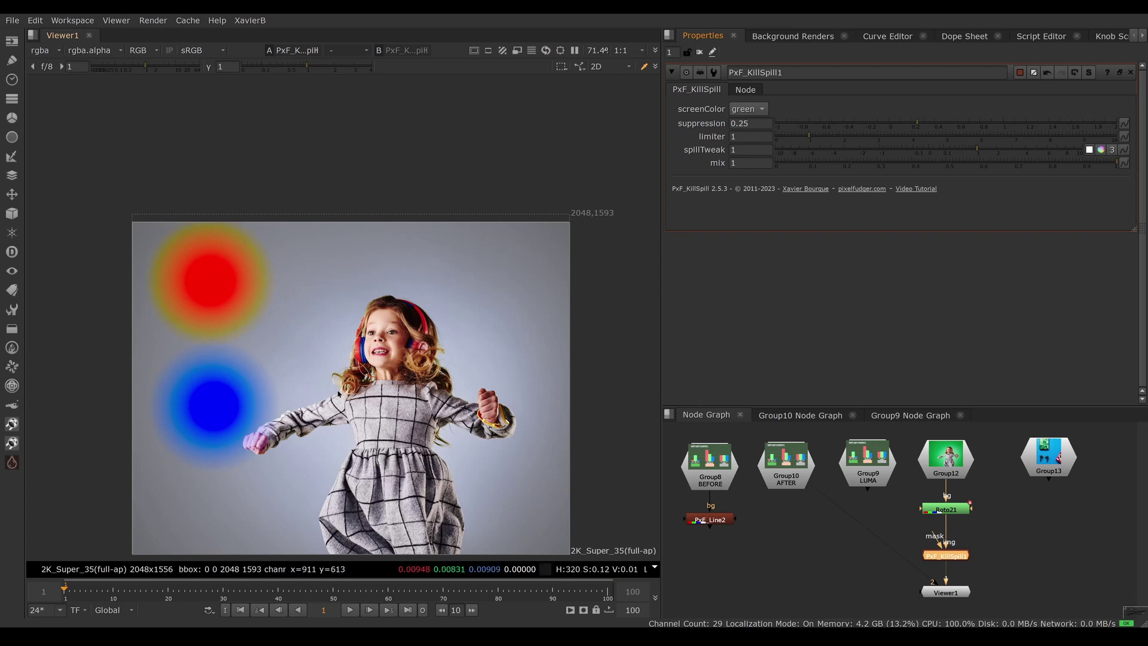
ctrl+shift+drag(327, 304, 382, 401)
ctrl+right_click(382, 405)
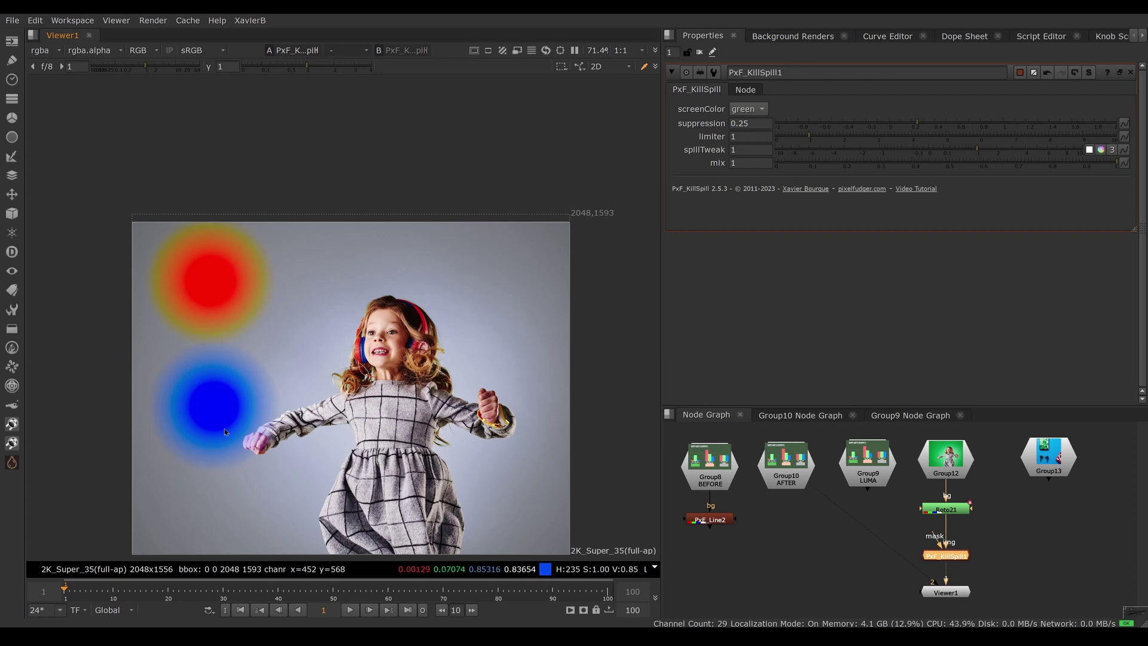
ctrl+shift+drag(201, 391, 240, 425)
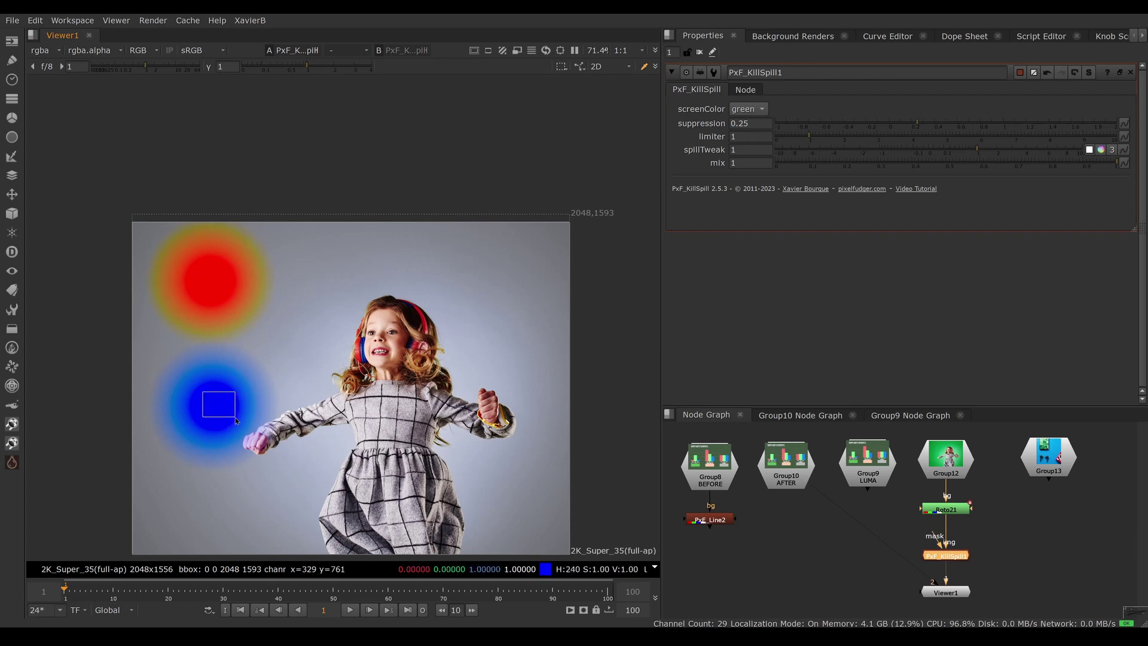
ctrl+right_click(233, 374)
ctrl+shift+drag(185, 247, 238, 302)
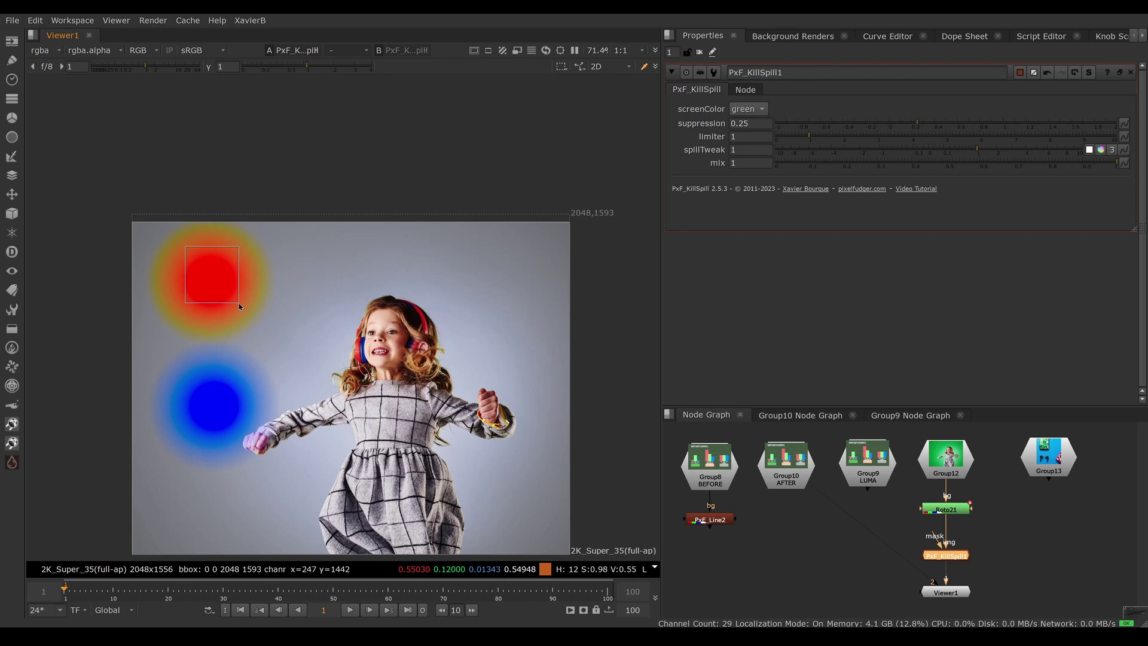
ctrl+right_click(239, 306)
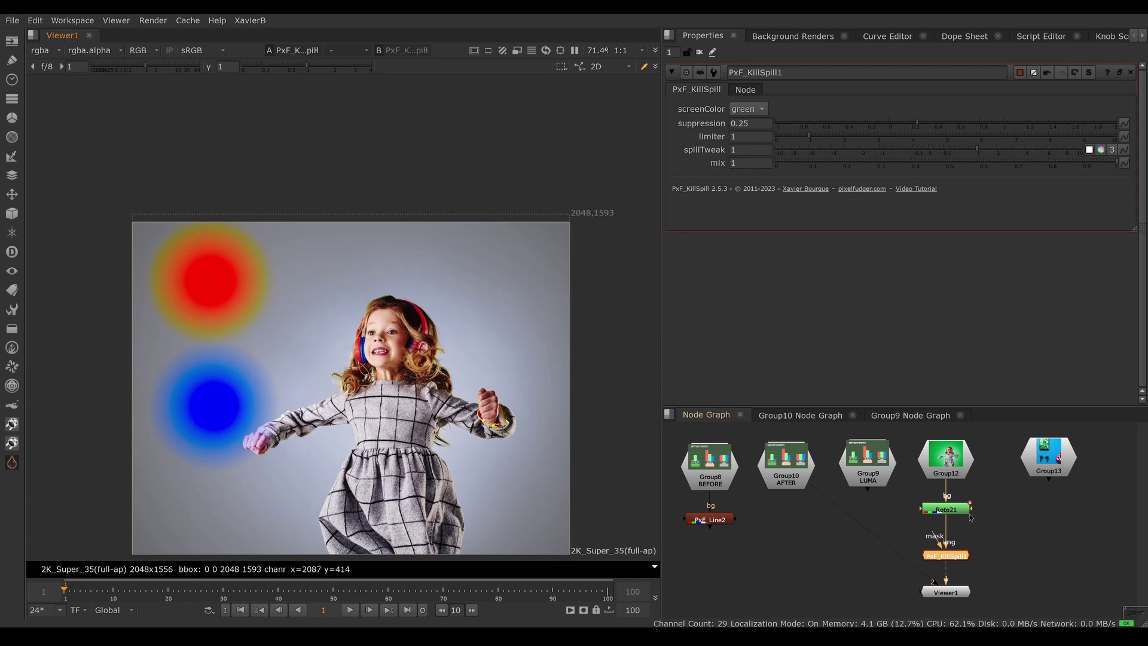
Disable Roto21 to remove the circles while viewing the PxF_KillSpill1 result
key(Up)
key(1)
scroll(414, 416, up, 2)
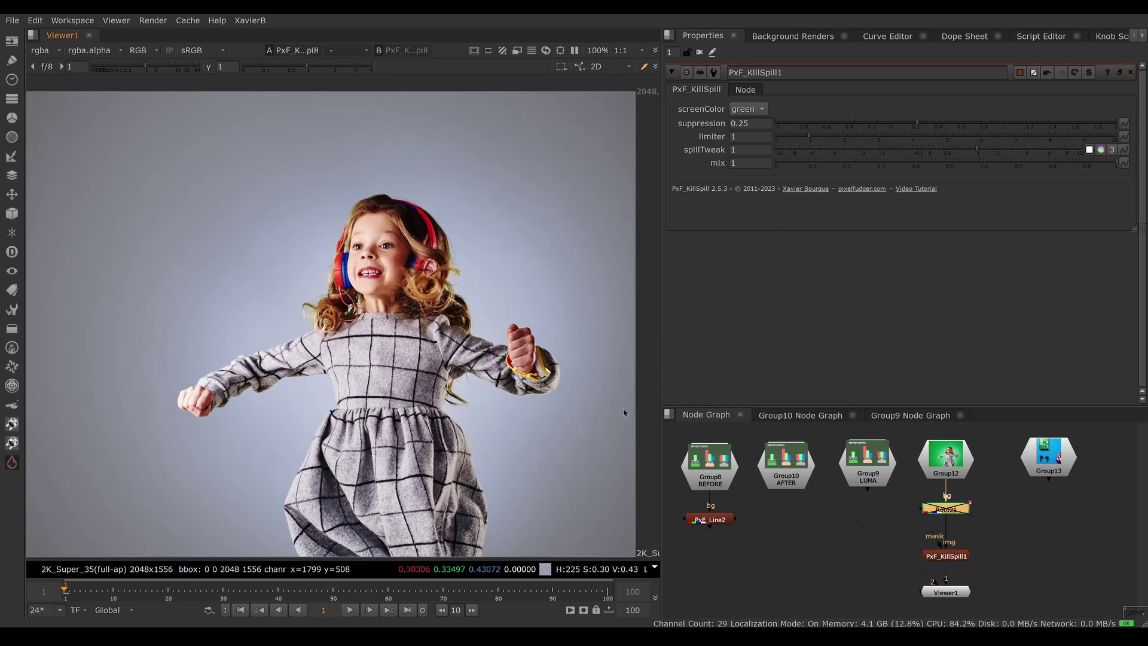
Set the suppression of PxF_KillSpill1 to 0.5
drag(753, 122, 687, 129)
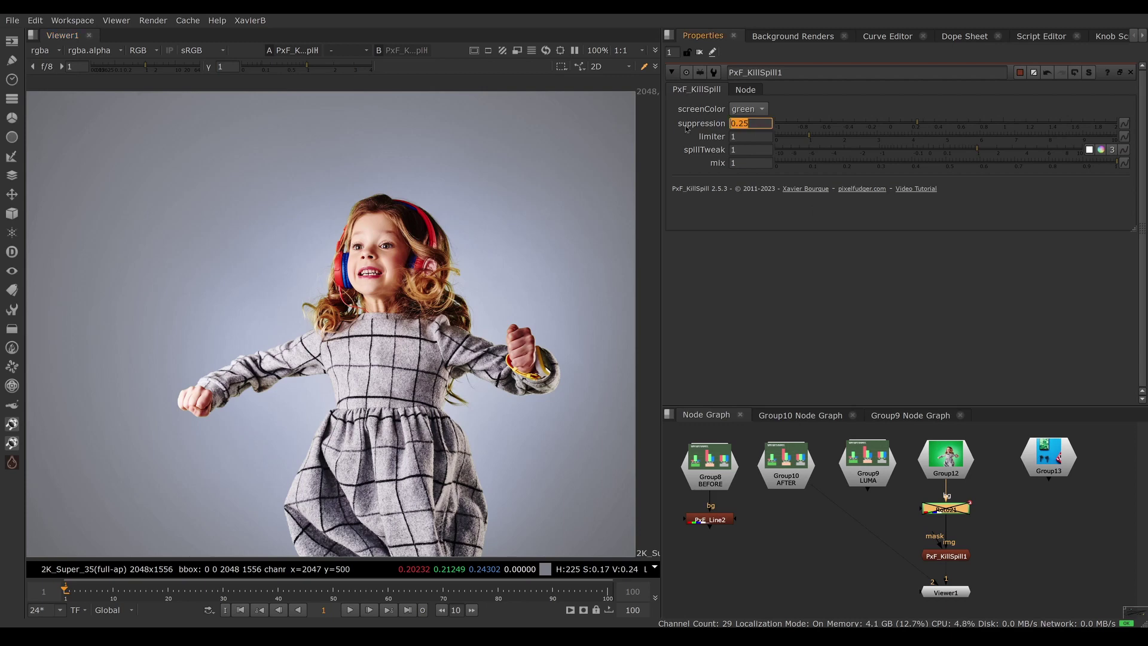
text(0.5)
key(Return)
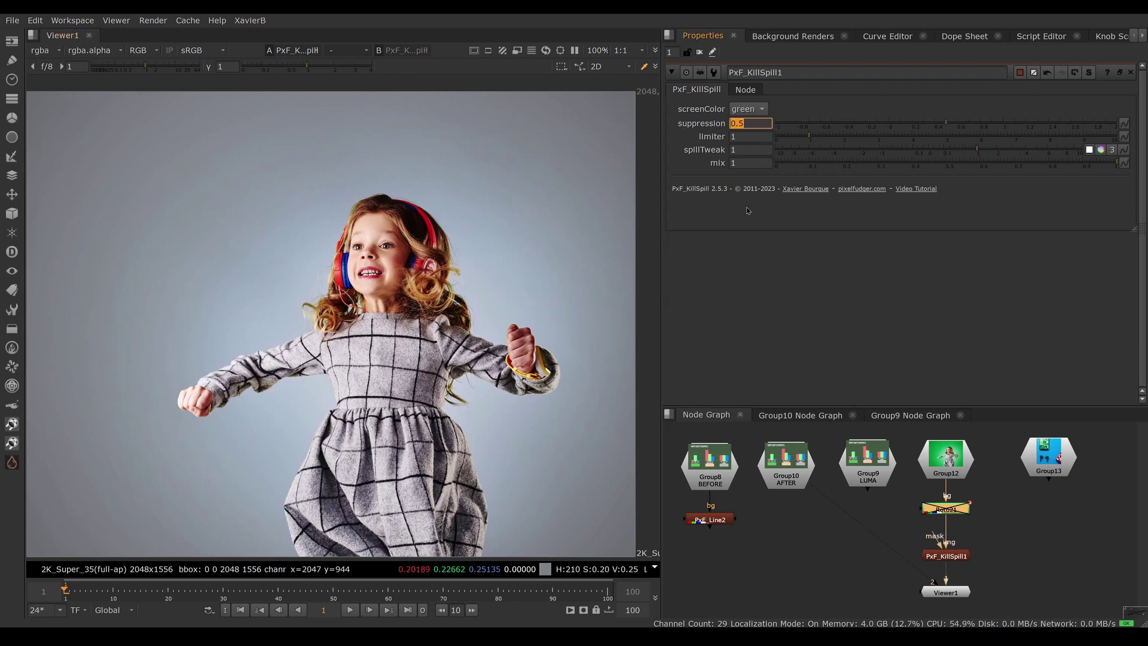
Tint the spillTweak color strongly red, with red at 1.1, green about 0.133 and blue about 0.084
click(745, 150)
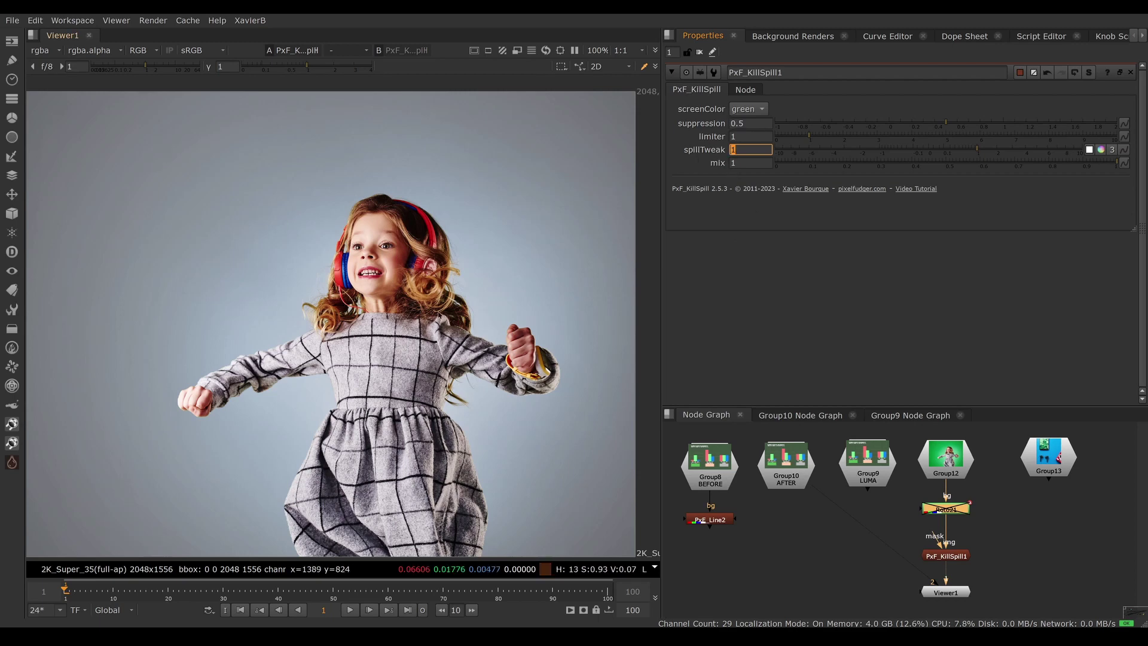
scroll(436, 309, down, 1)
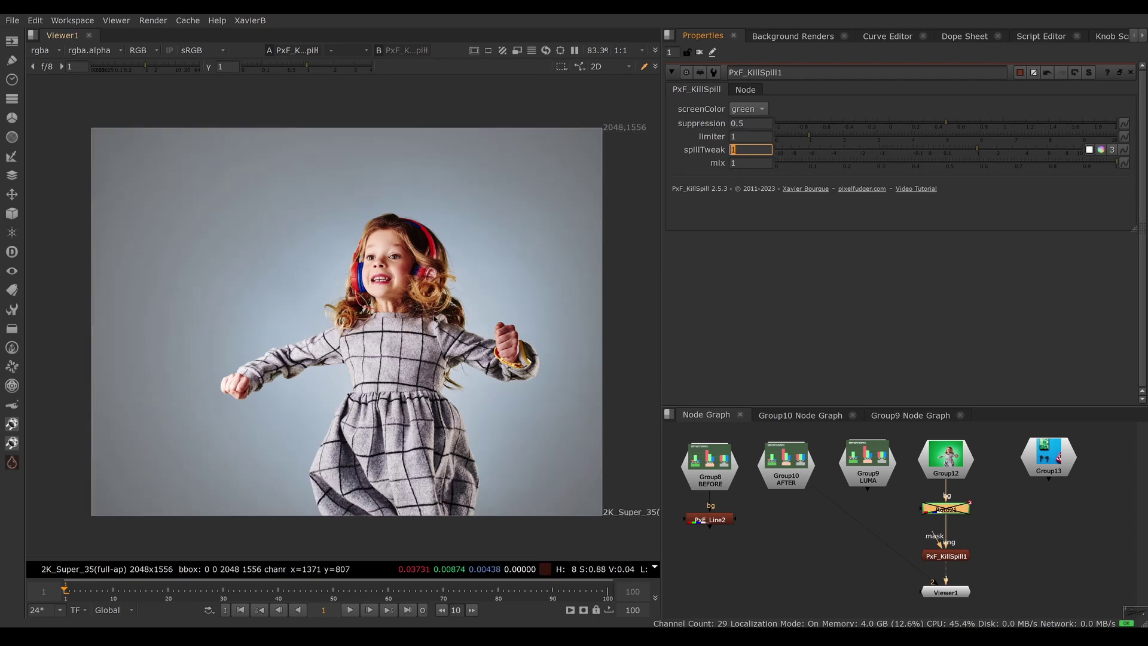
click(1104, 153)
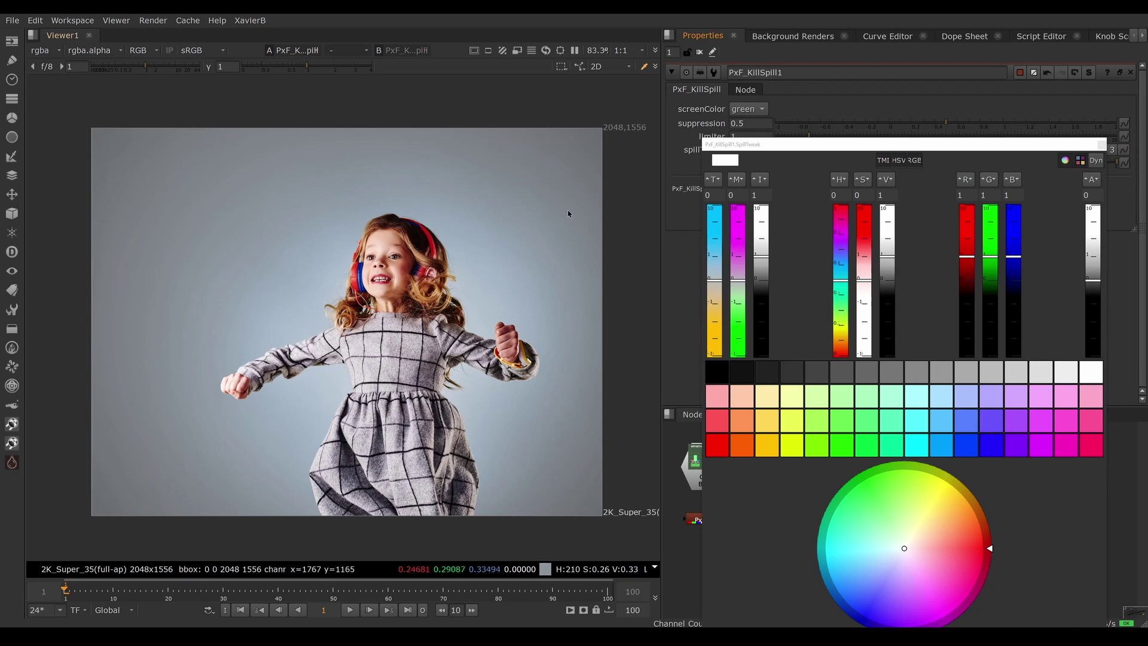
click(888, 262)
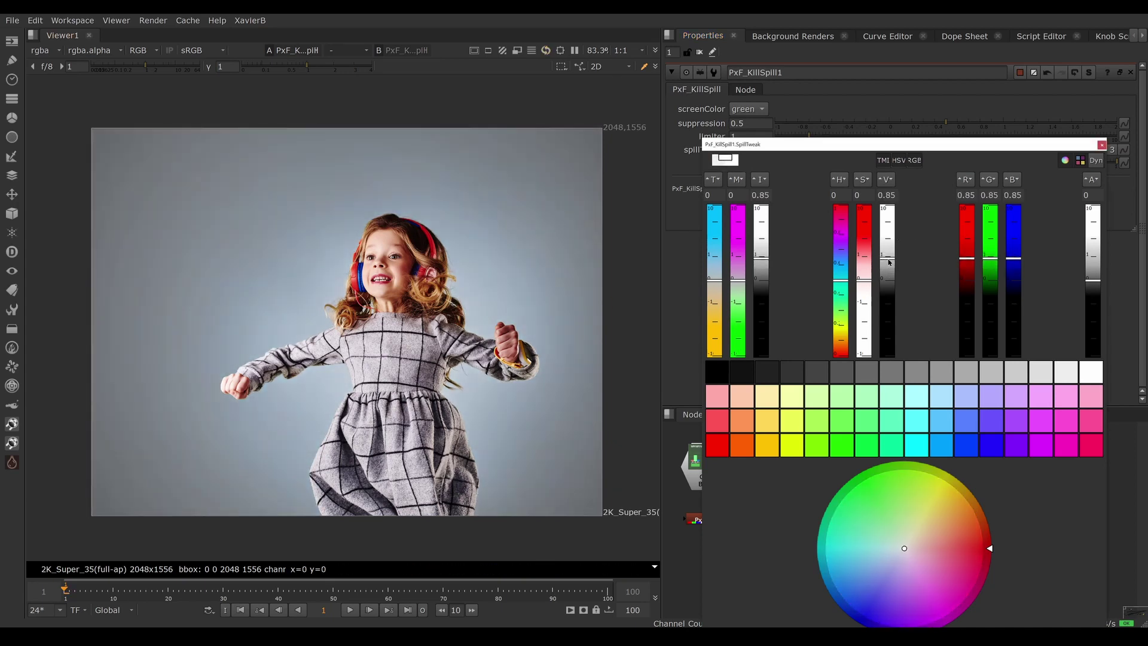
drag(889, 261, 889, 253)
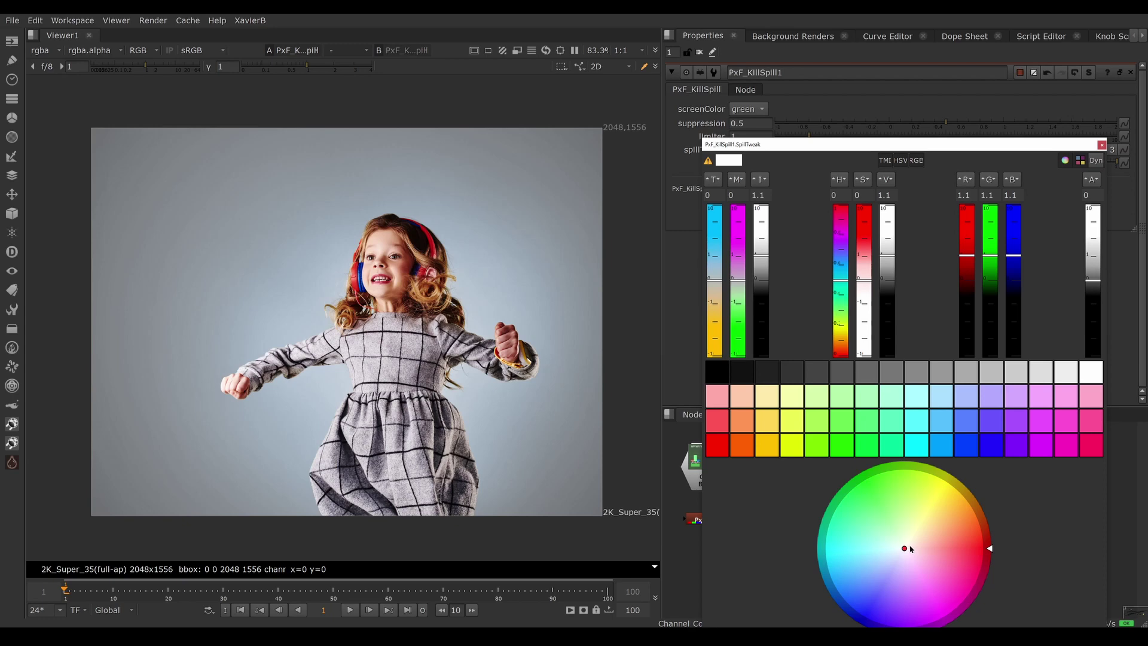
drag(910, 549, 894, 504)
drag(868, 576, 975, 545)
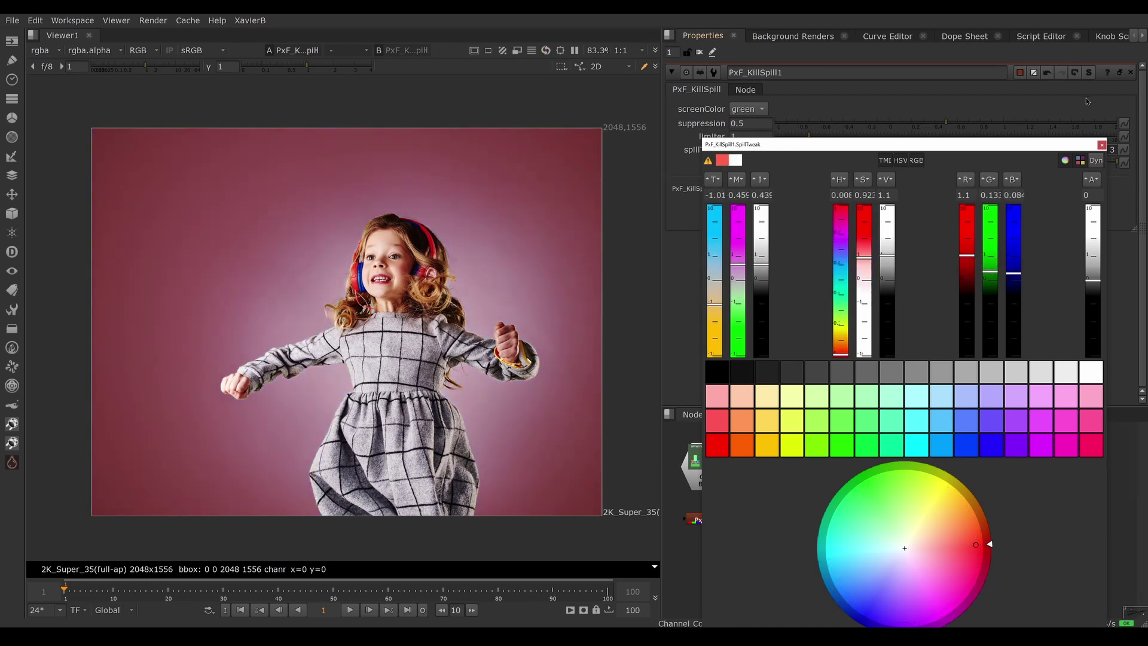
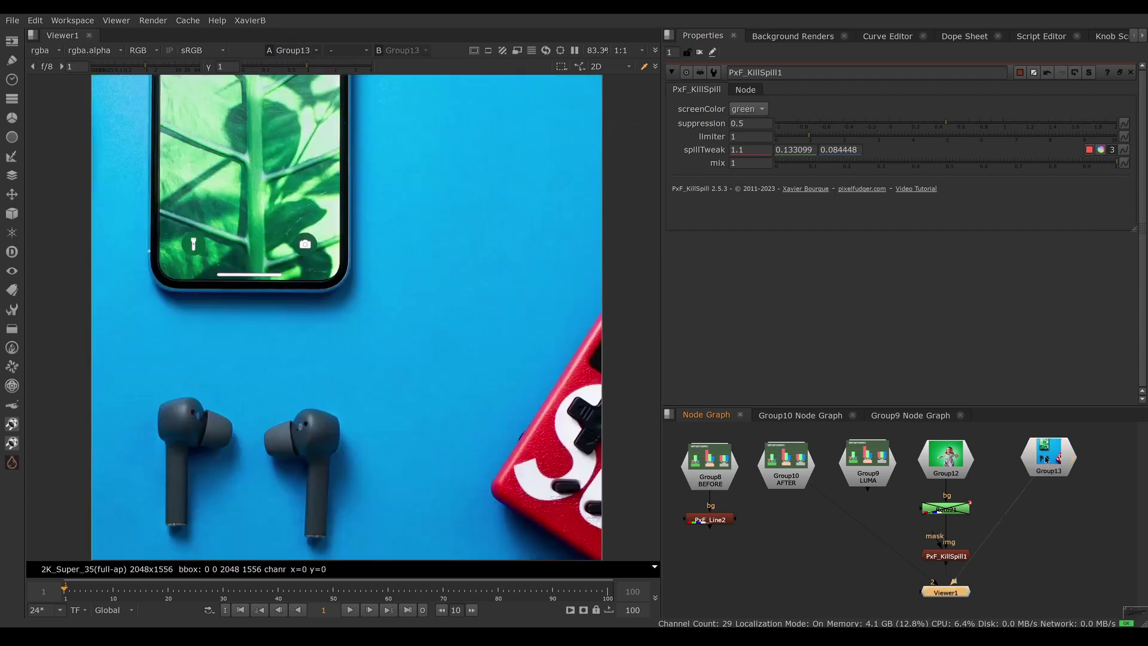
Add a PxF_KillSpill node to Group13 and place it just below the group
click(1058, 459)
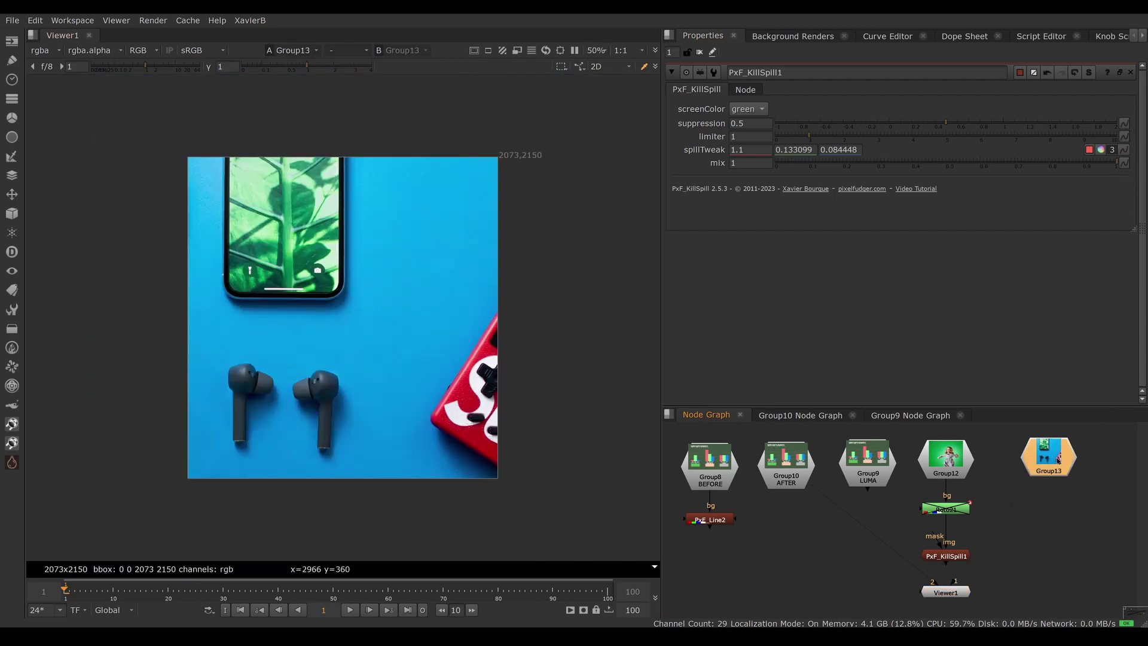
key(Tab)
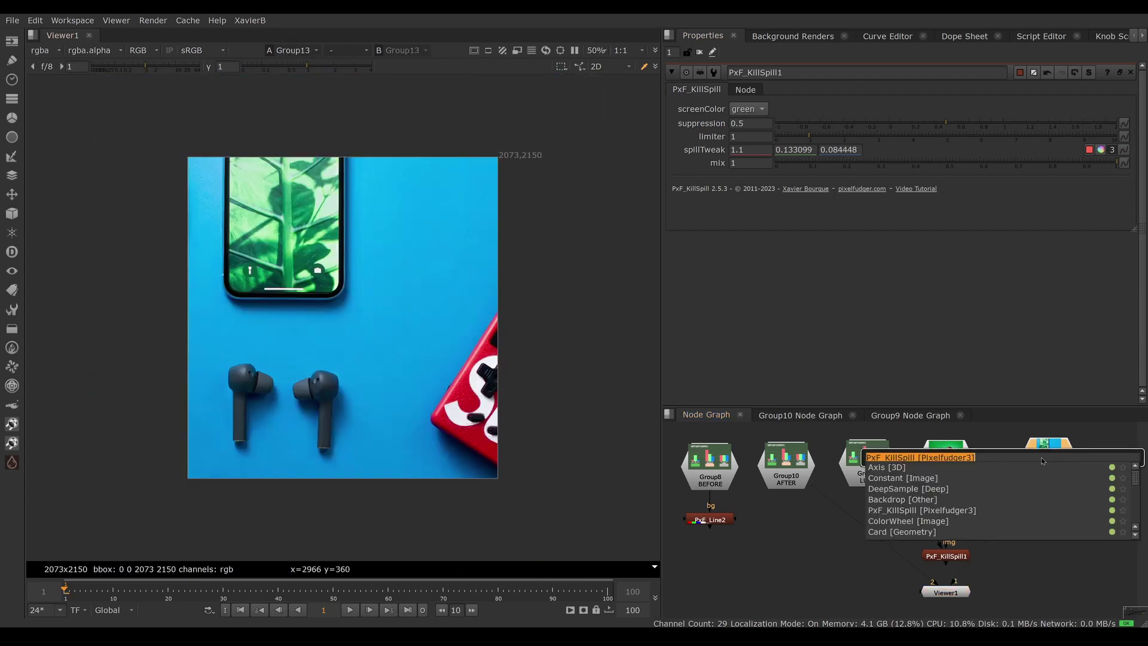
text(PXF KI)
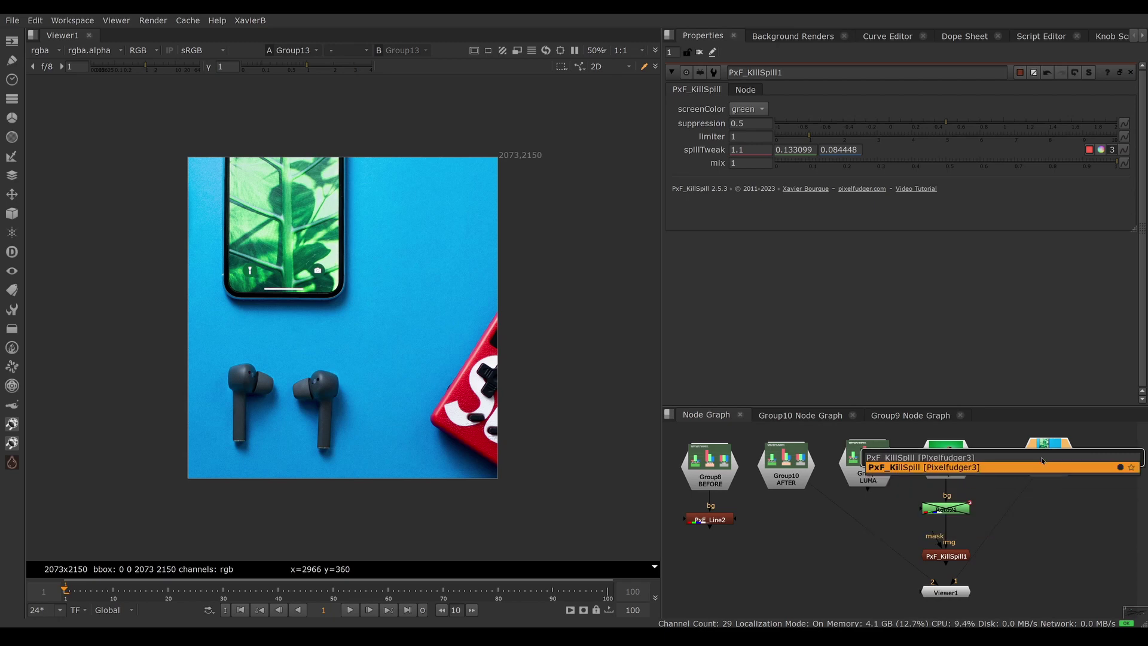
key(Return)
drag(1059, 485, 1059, 496)
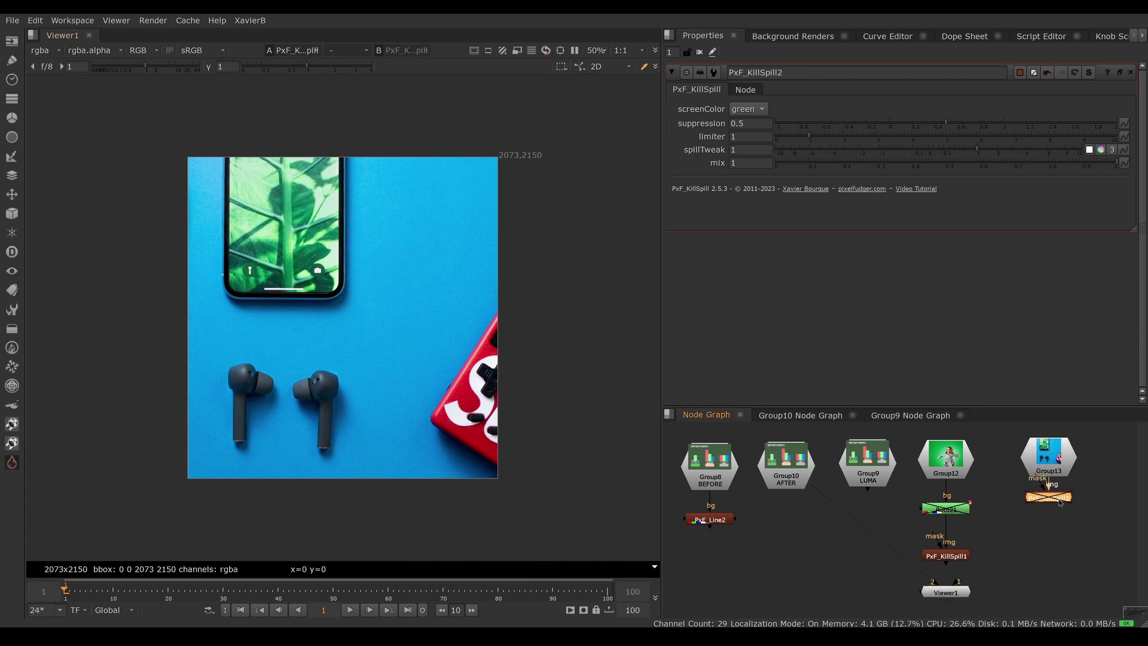
Try red as the screenColor and sample the handheld game console
click(748, 109)
click(754, 98)
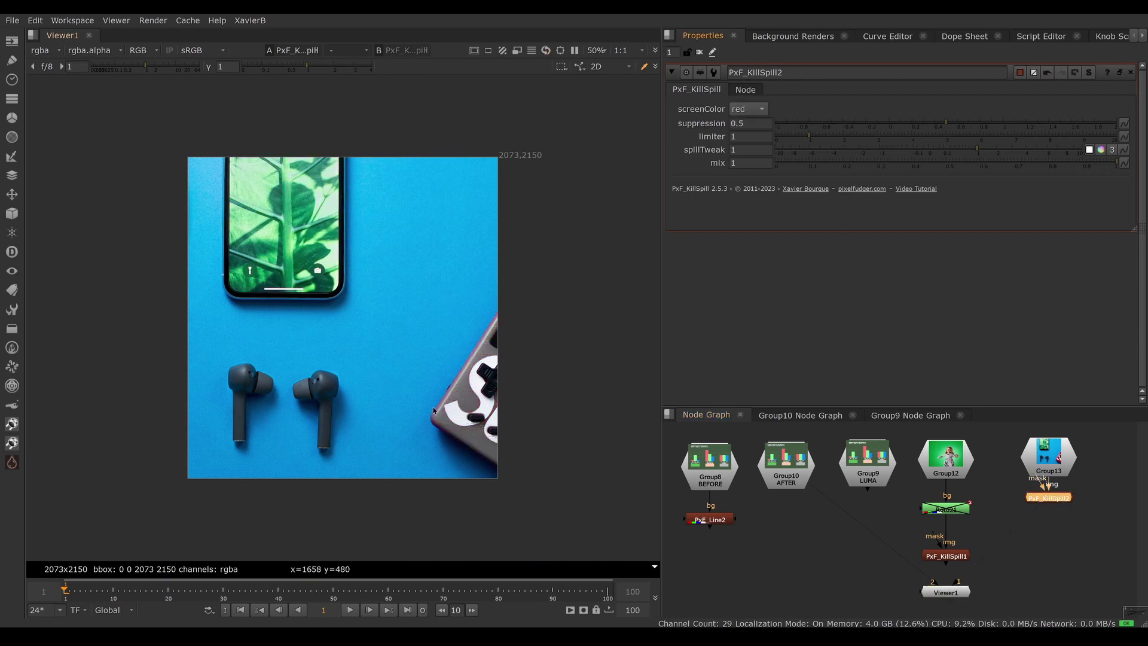
ctrl+shift+drag(437, 344, 499, 443)
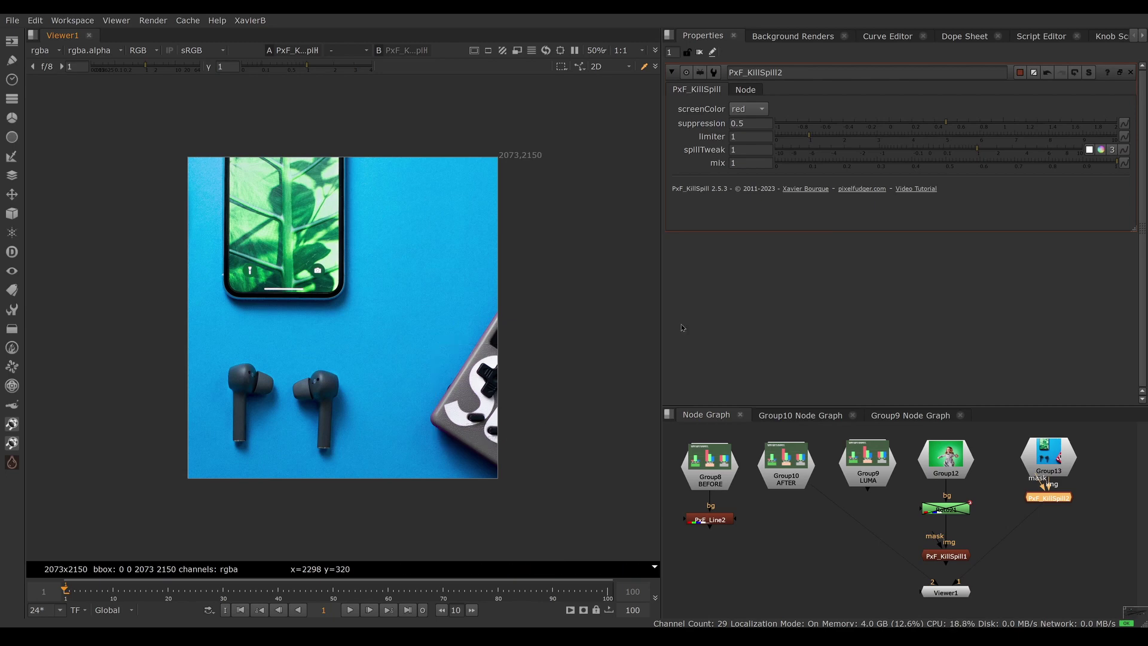
Set the screenColor to blue and sample the background between the phone and the earbuds
click(749, 110)
click(756, 138)
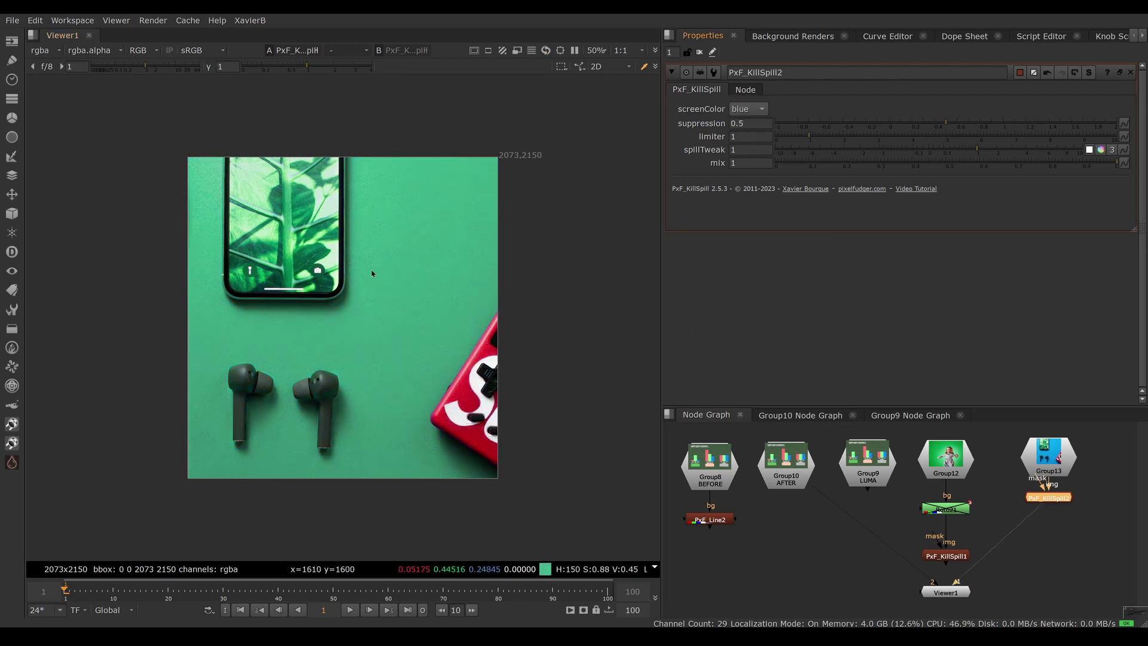
ctrl+shift+drag(371, 269, 405, 347)
click(405, 348)
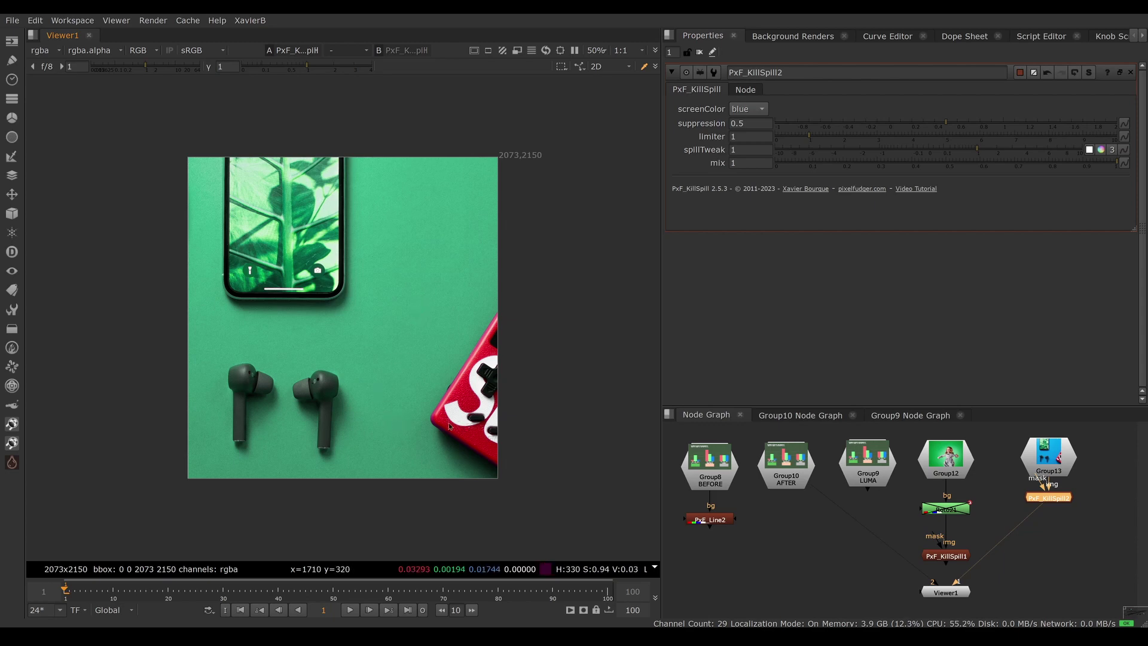
Examine the edge of the red game console up close by sampling along it
scroll(481, 374, up, 5)
scroll(466, 315, up, 2)
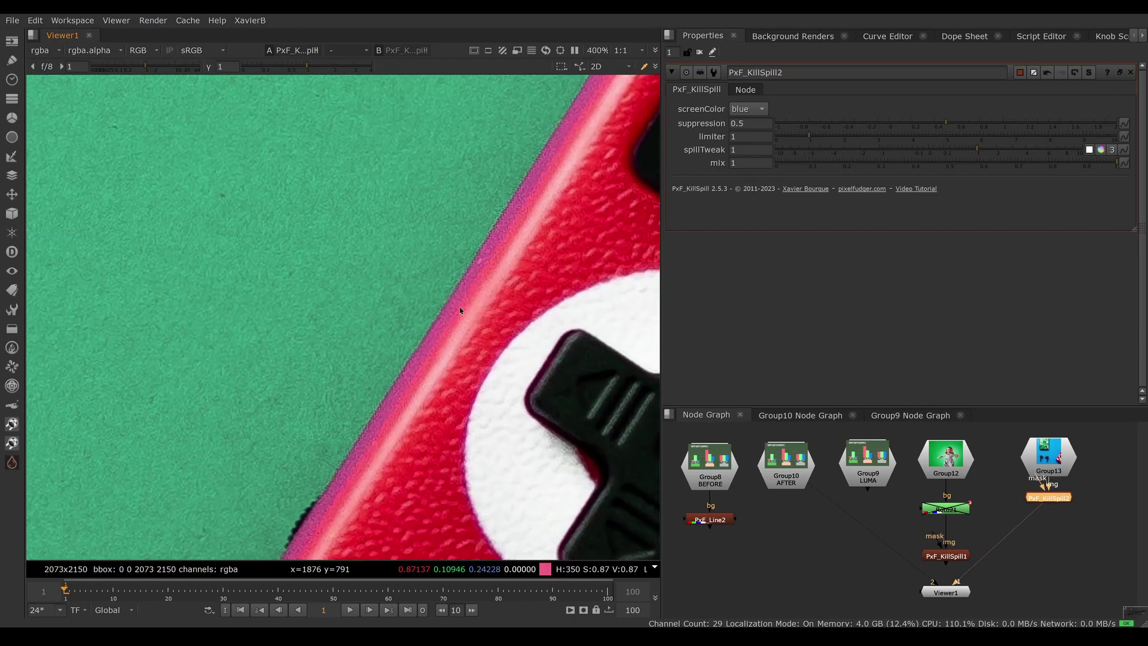
ctrl+drag(481, 253, 353, 468)
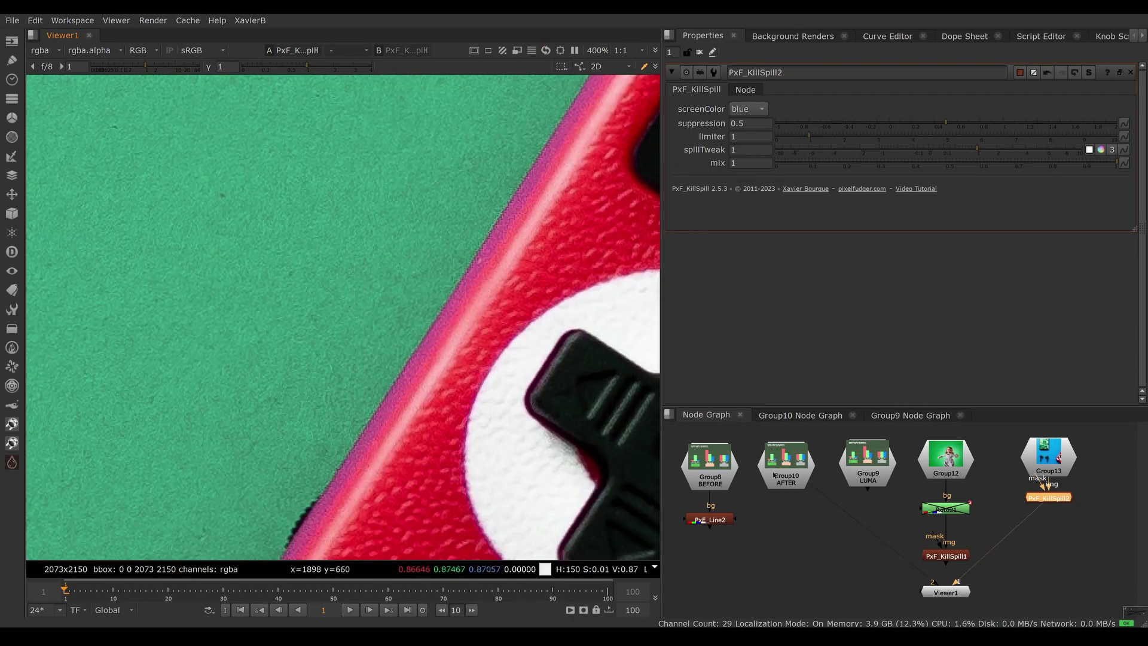
Raise the suppression of PxF_KillSpill2 to 0.9 and sample the image along the red game console's edge
click(945, 123)
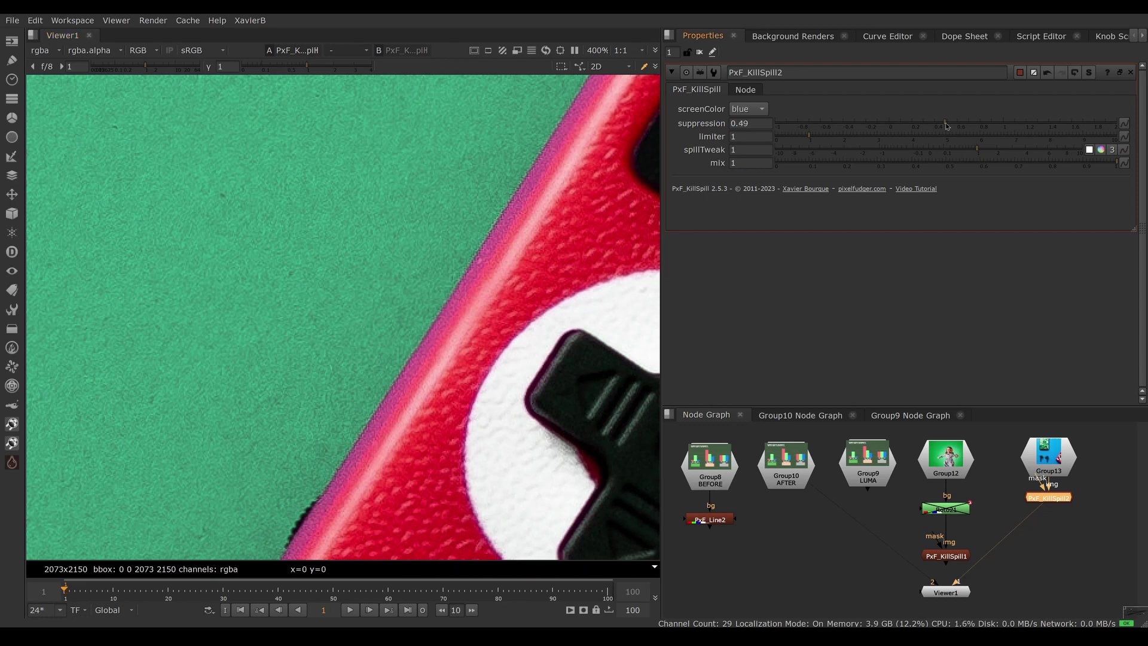
drag(954, 124, 1001, 124)
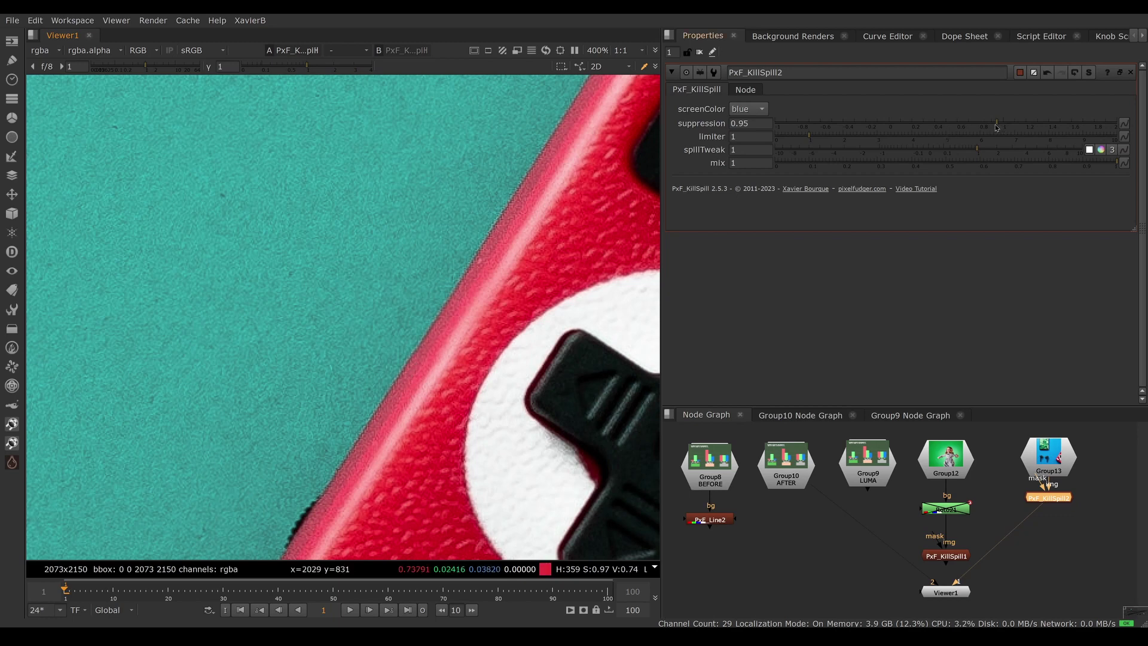
mouse_move(997, 128)
mouse_down()
mouse_move(980, 128)
mouse_move(993, 127)
mouse_up()
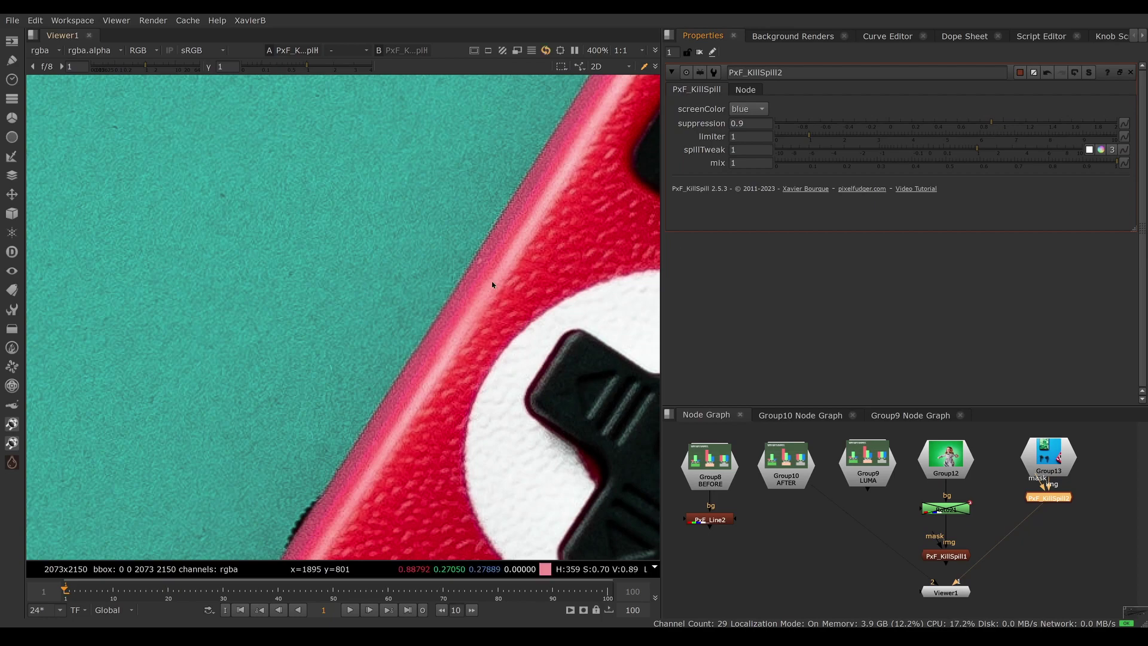
ctrl+shift+drag(513, 220, 426, 328)
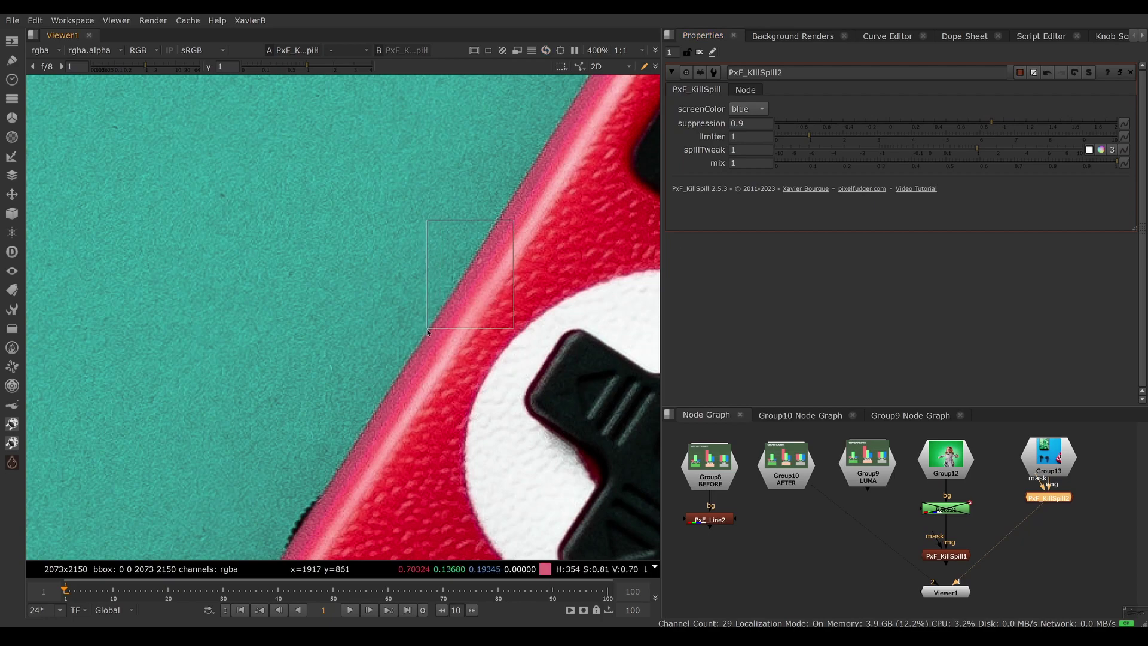
scroll(406, 348, down, 4)
scroll(406, 348, down, 3)
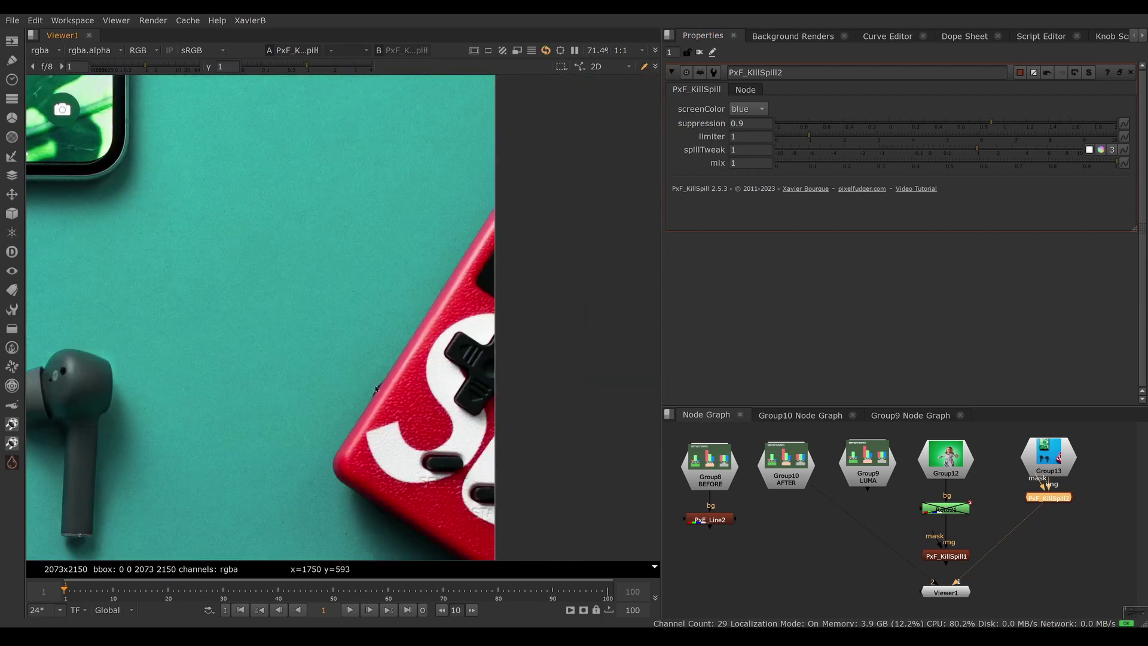
ctrl+shift+drag(407, 263, 470, 351)
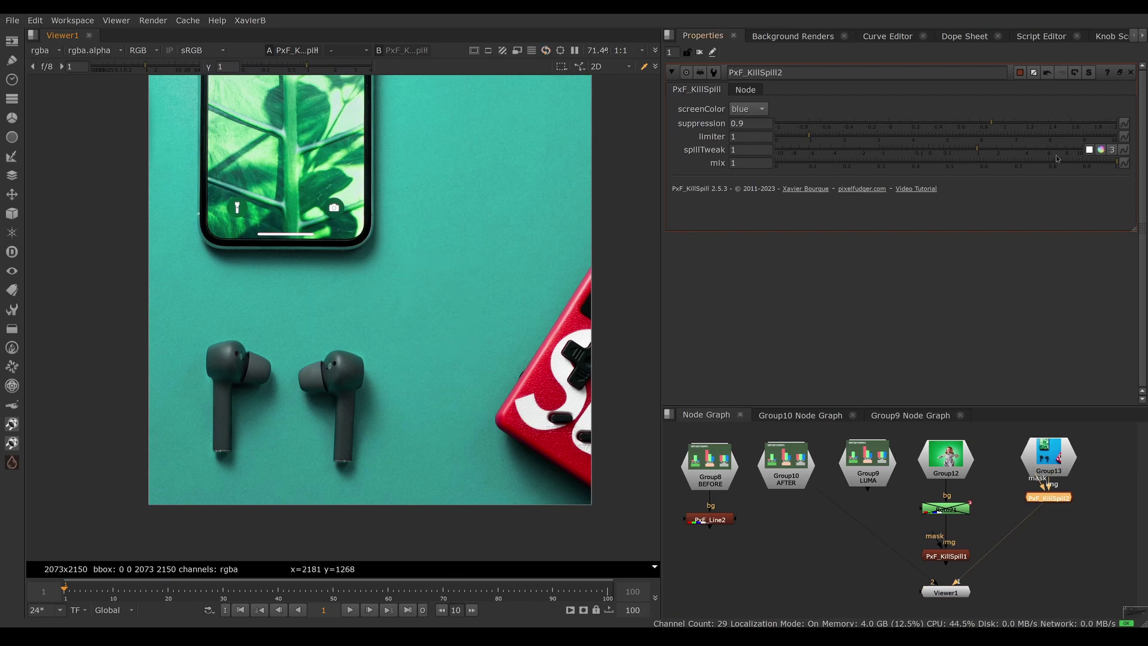
Set the red channel of spillTweak to 8.2 using its color picker and close the picker
click(1102, 150)
drag(967, 256, 969, 214)
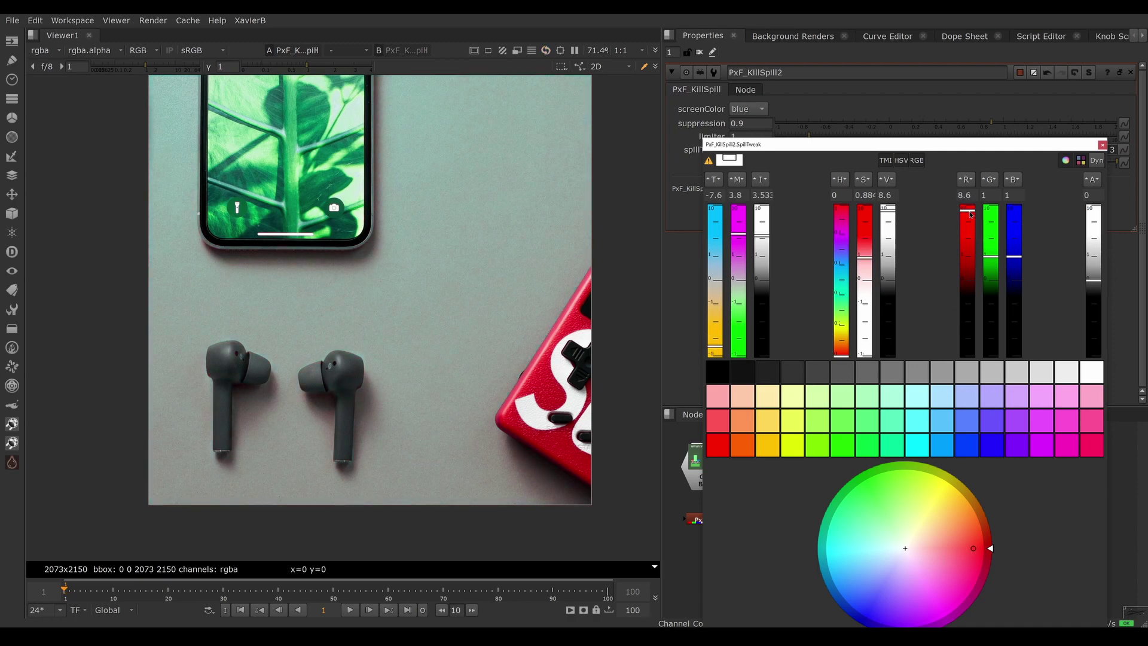
drag(970, 214, 968, 215)
click(1102, 145)
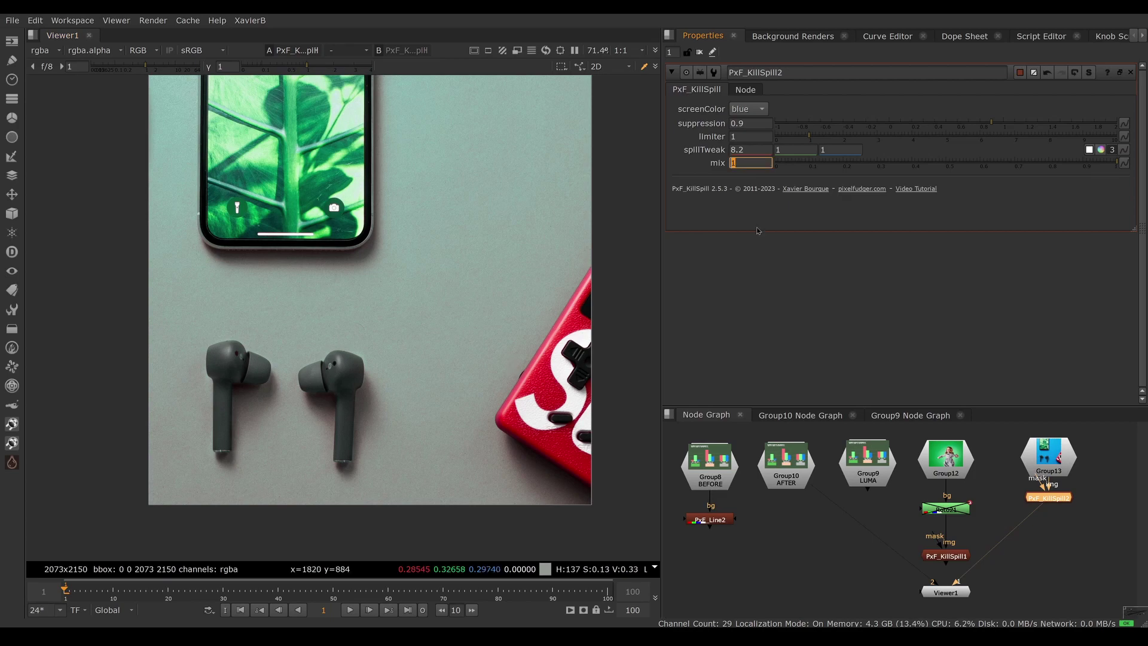
Try lowering the mix of the spill suppression and undo the change
click(748, 163)
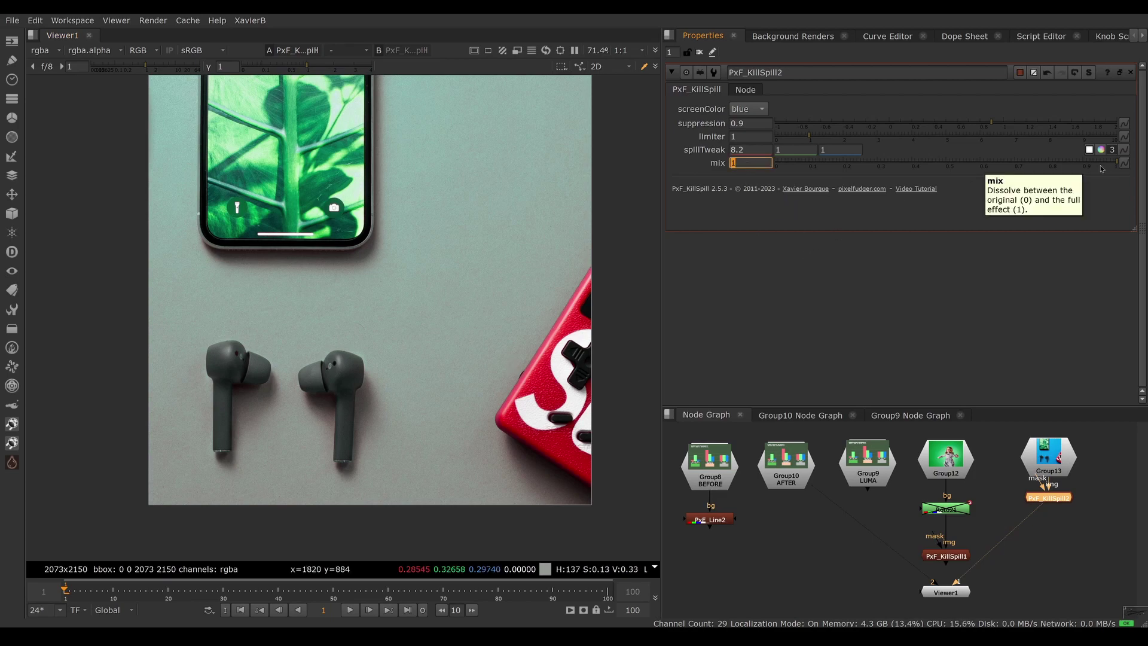
drag(1117, 165, 1036, 165)
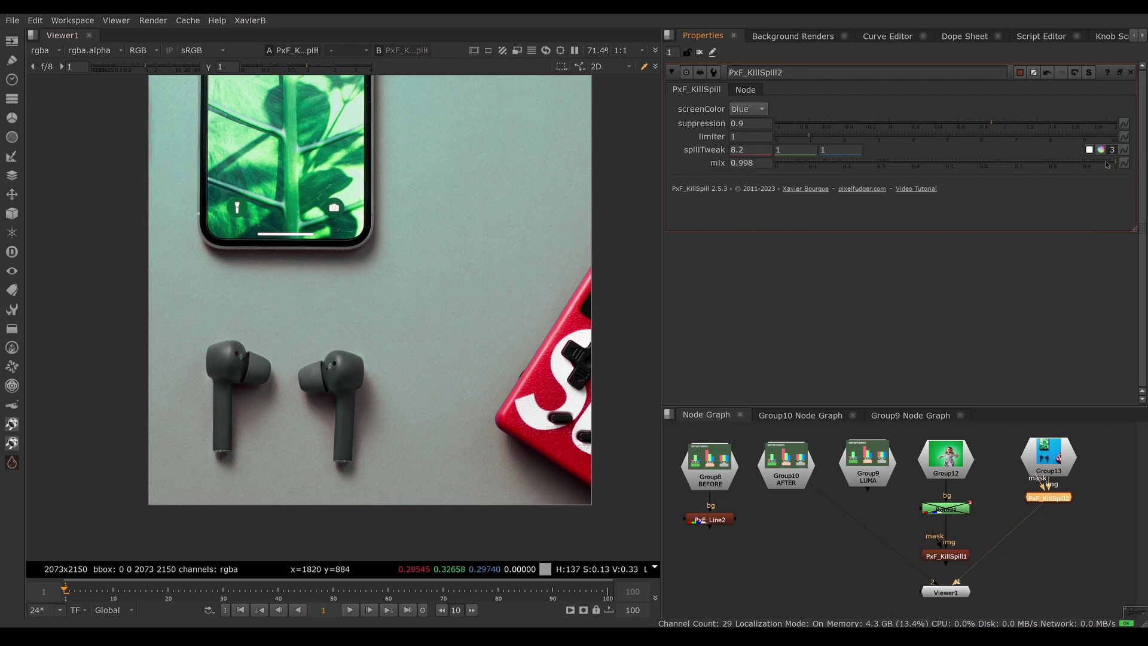
key(ctrl+z)
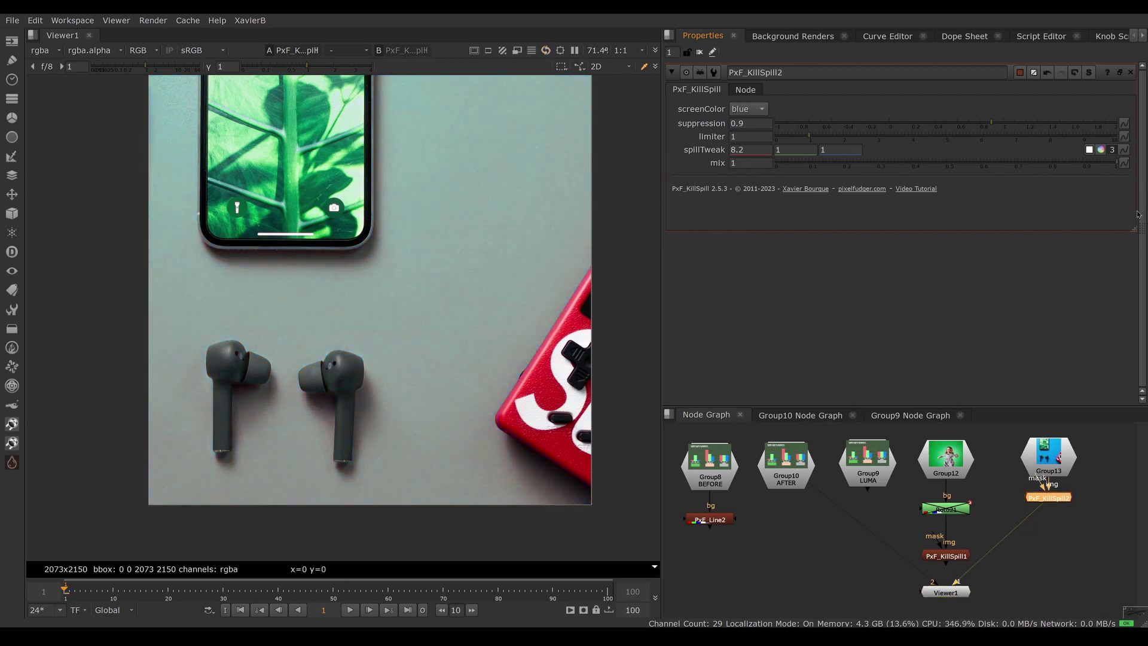
Move PxF_KillSpill2 further below Group13, add a Roto node beside it and connect it as the mask input
drag(1048, 498, 1047, 524)
middle_drag(1079, 510, 967, 493)
scroll(966, 492, up, 3)
click(986, 475)
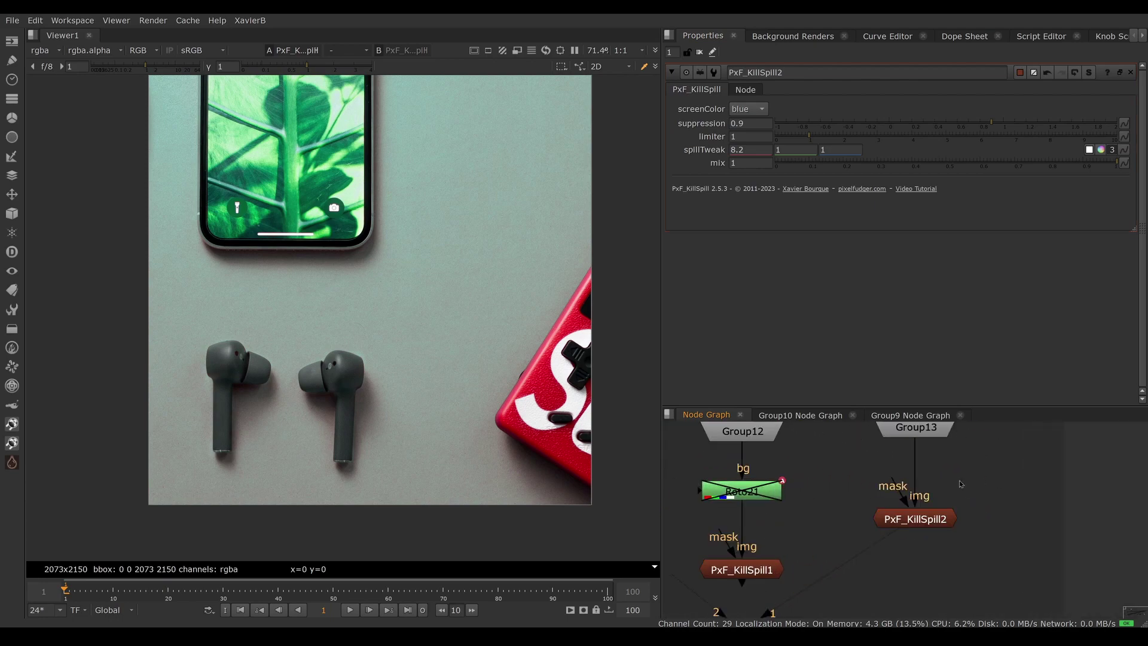
key(o)
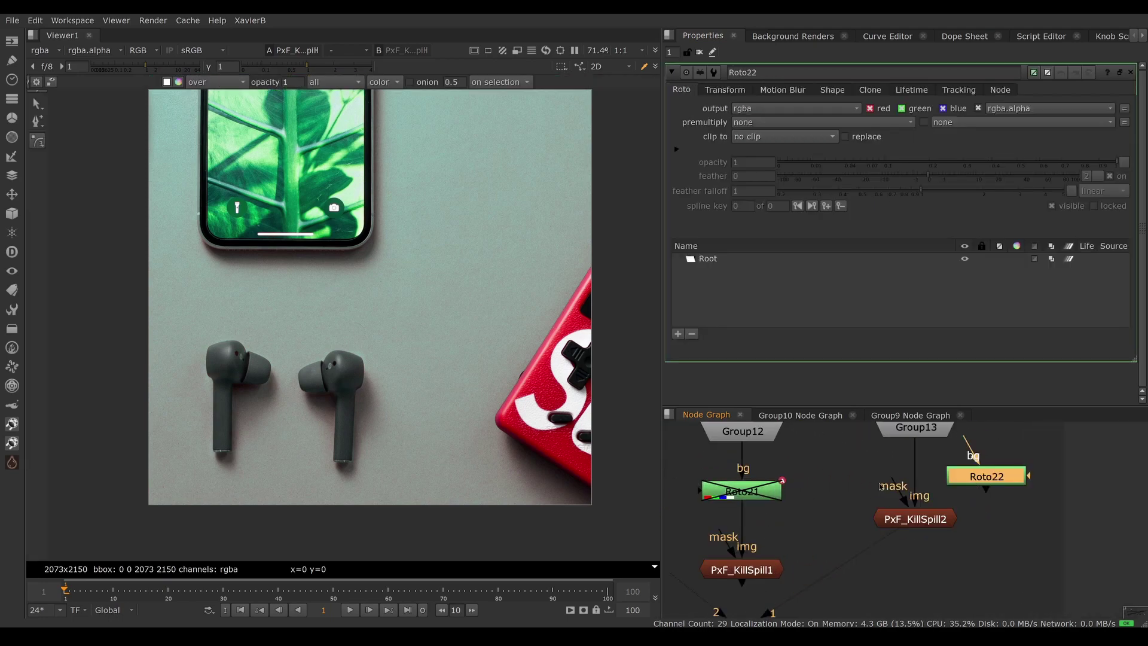
drag(882, 485, 993, 478)
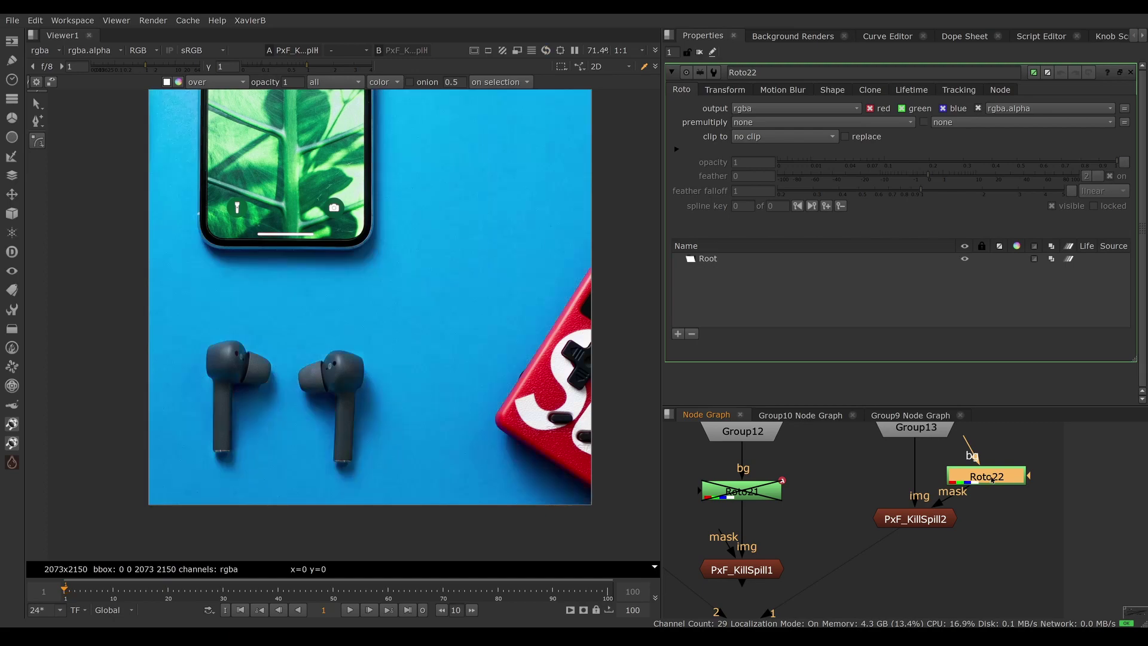
Draw an ellipse in the Roto node over the background between the phone, the earbuds and the game console
right_click(37, 141)
click(89, 183)
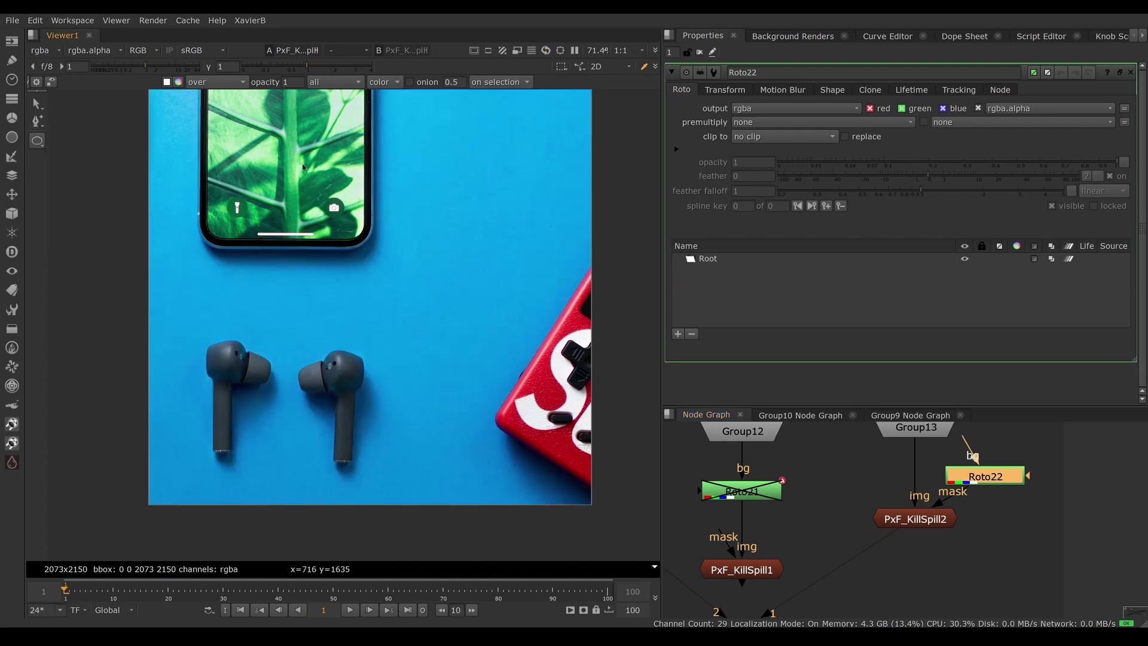
drag(316, 210, 559, 420)
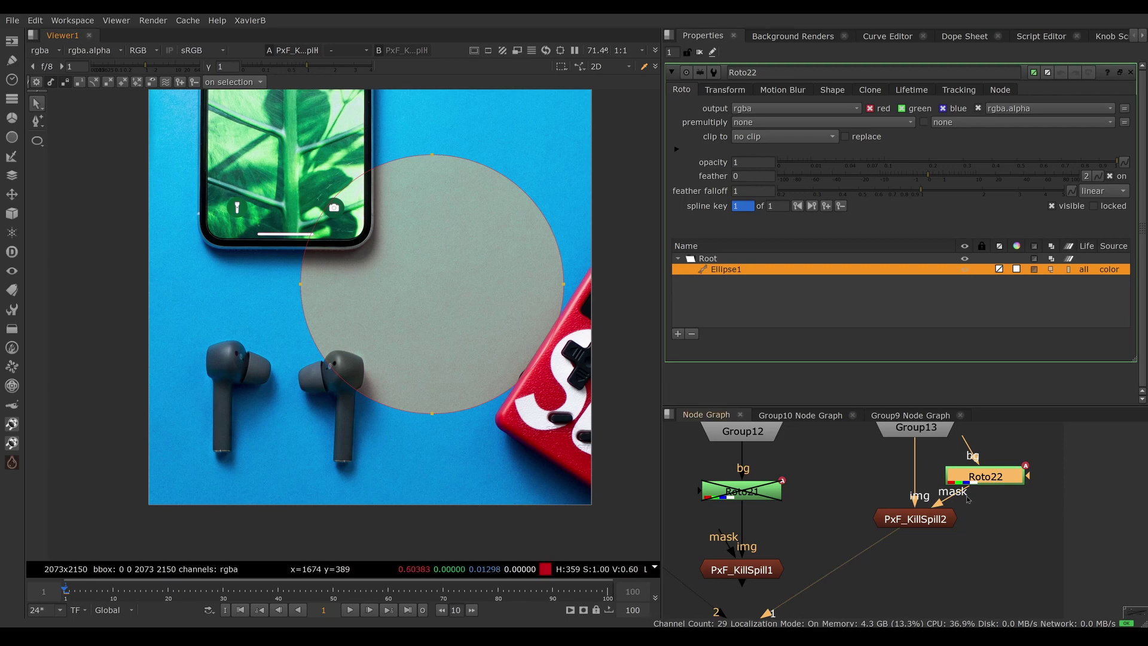
Disconnect the Roto mask from PxF_KillSpill2 and reopen that node's settings to view the whole image
double_click(913, 516)
scroll(493, 353, down, 2)
middle_drag(493, 353, 441, 360)
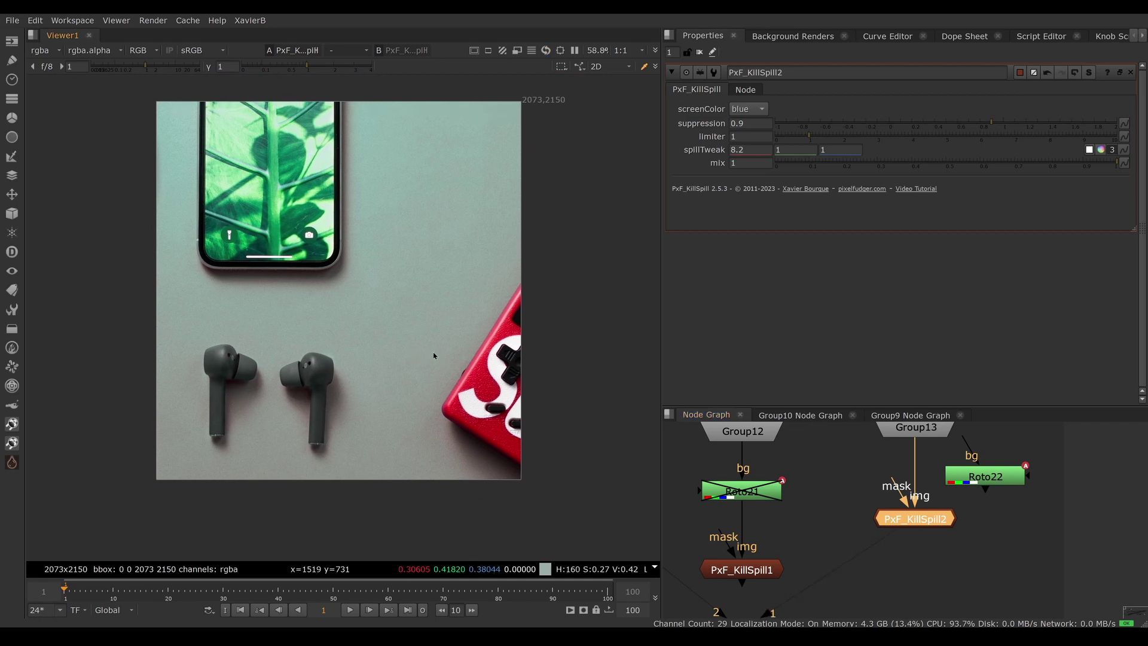